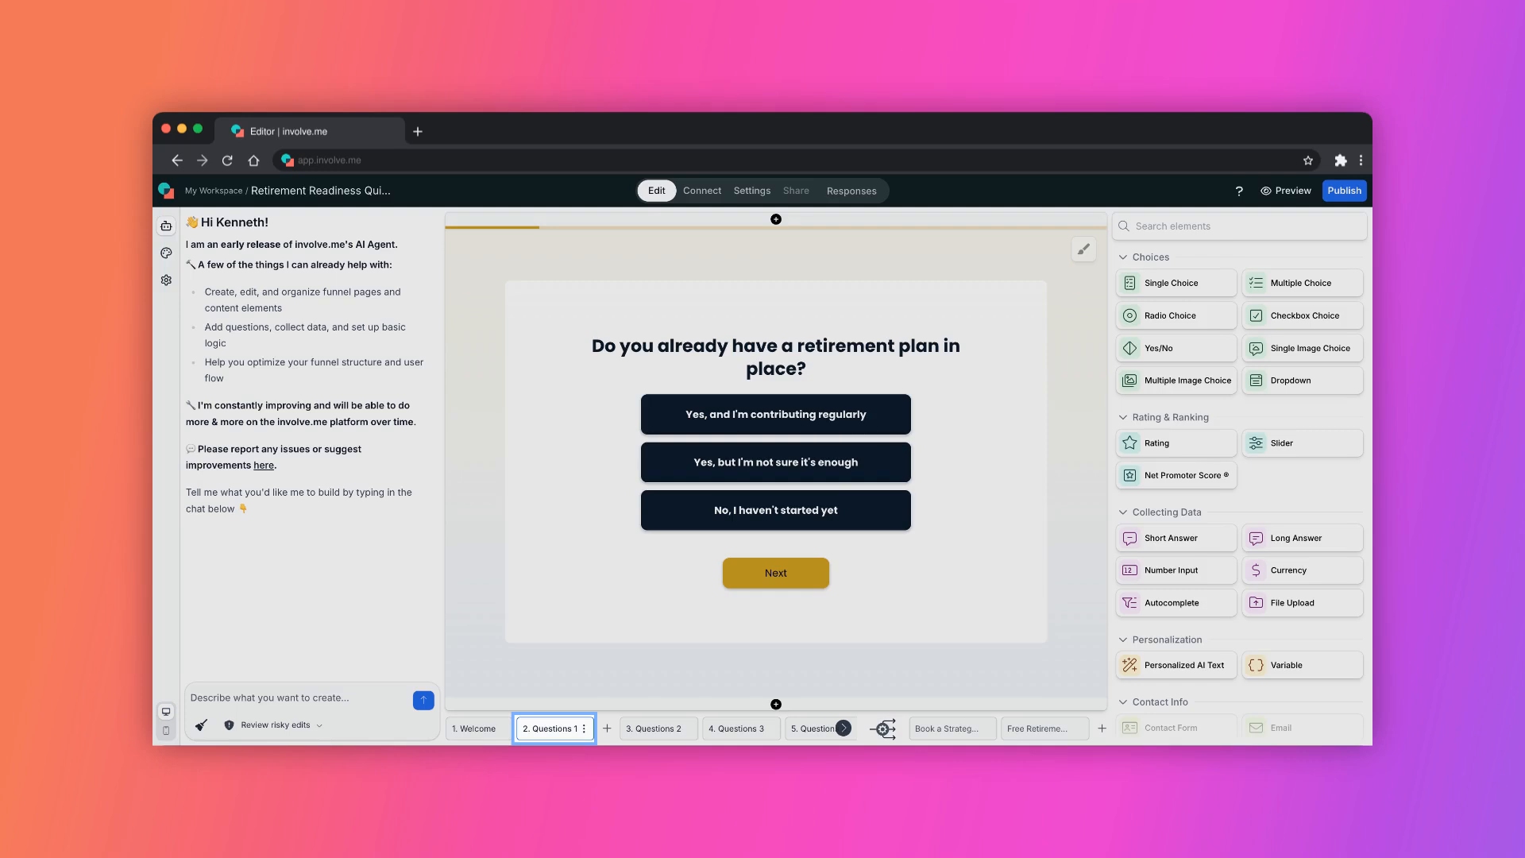
Browse through each page of the funnel from the first question to the free guide page.
click(653, 728)
click(734, 728)
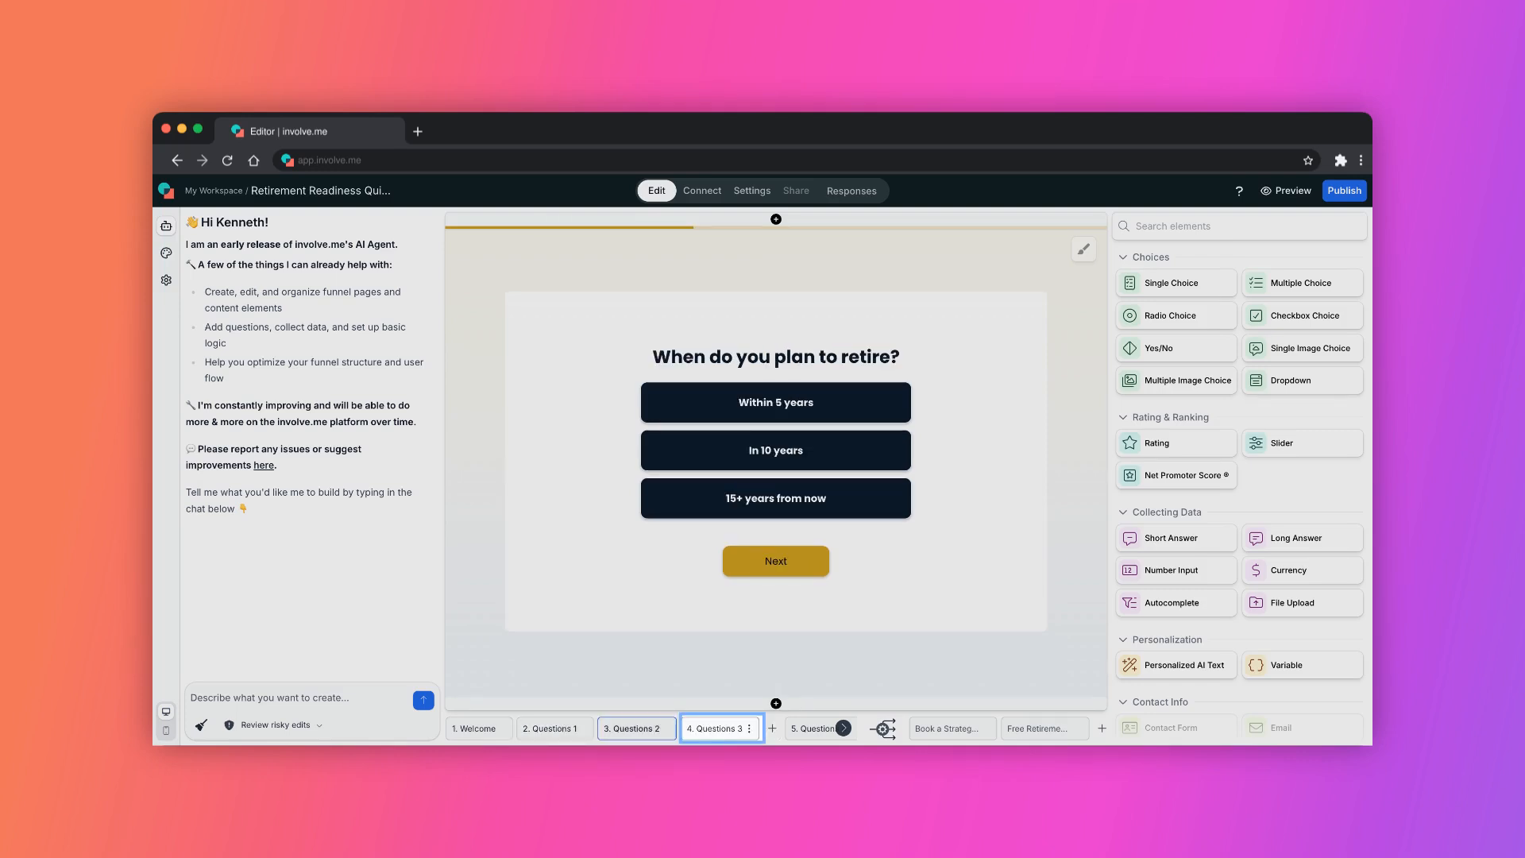
click(720, 728)
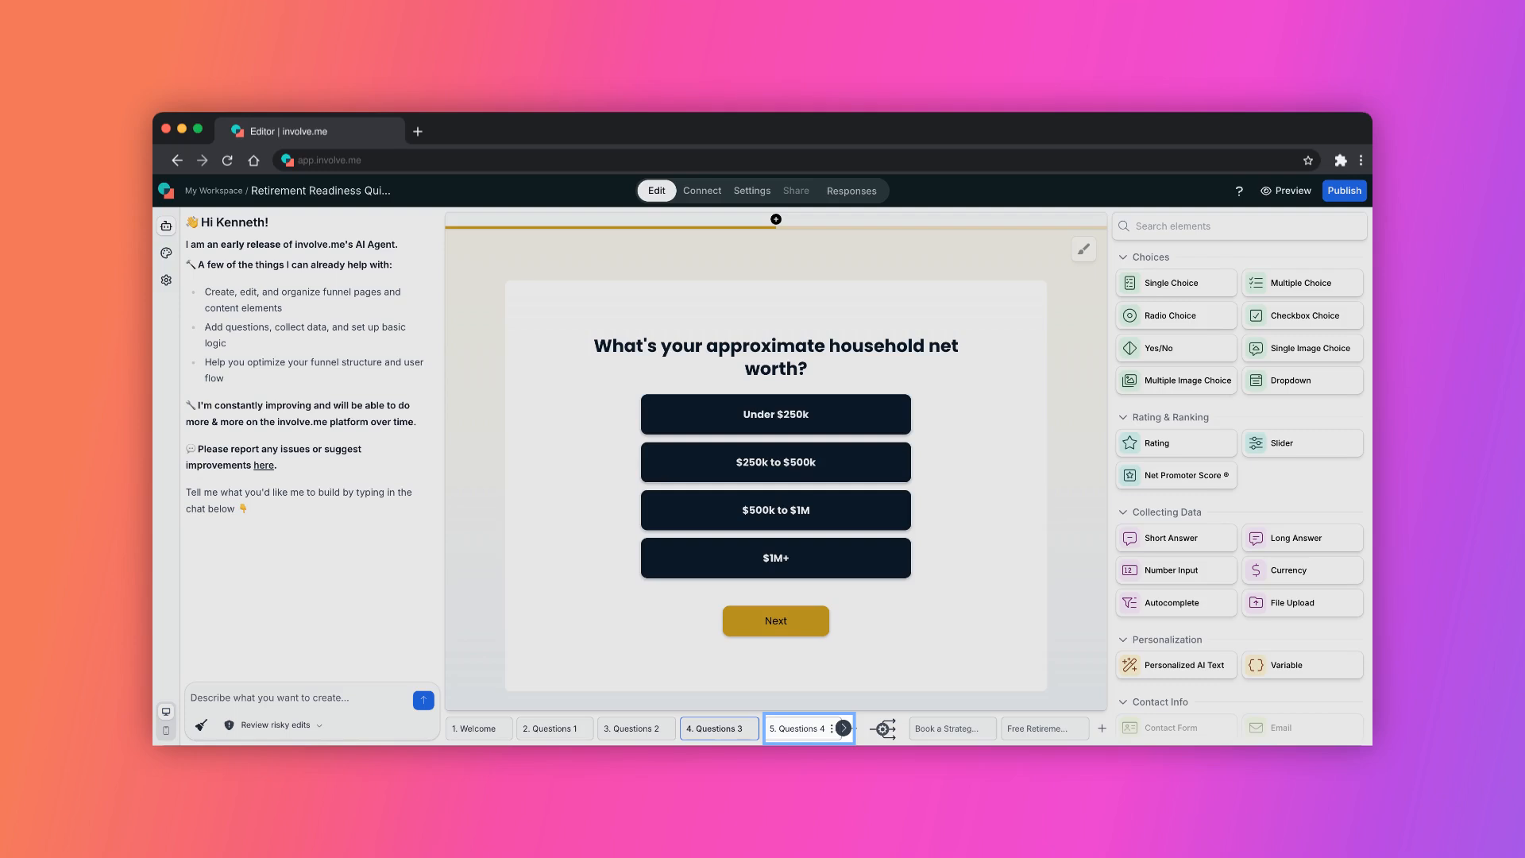
click(805, 729)
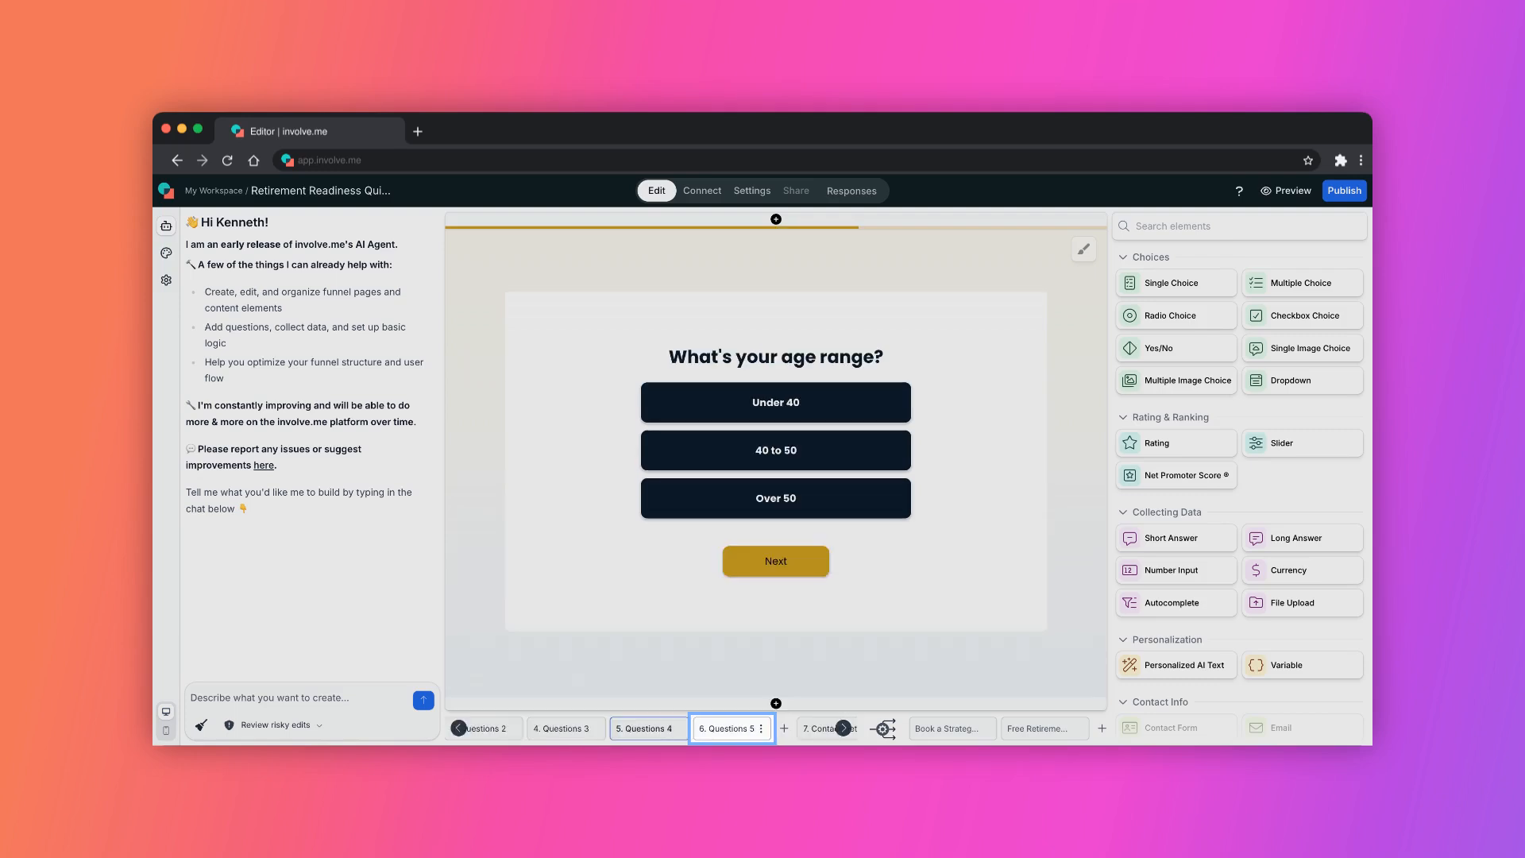
click(726, 729)
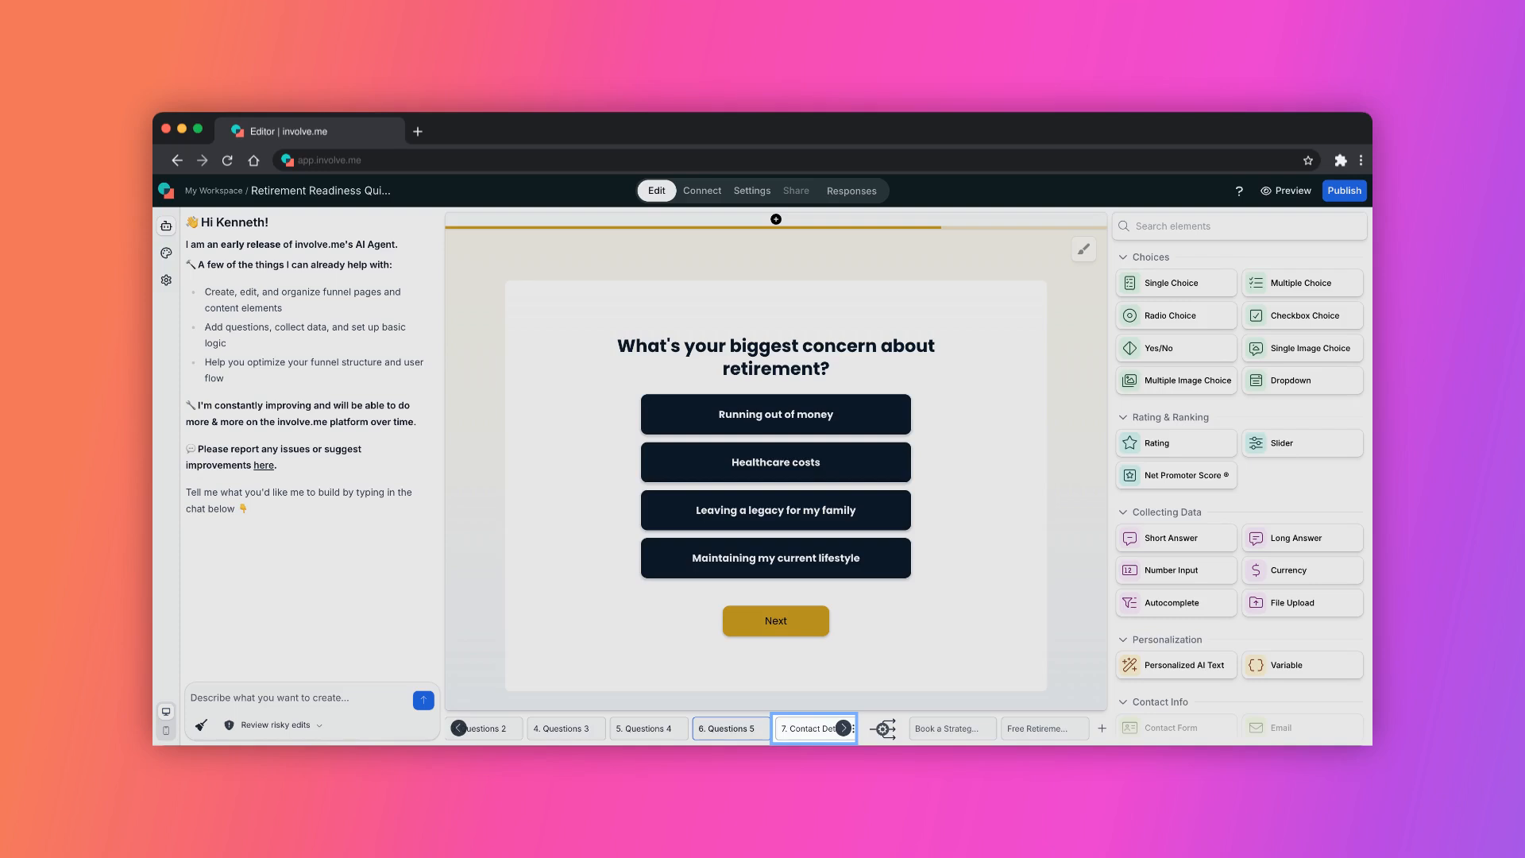
click(808, 728)
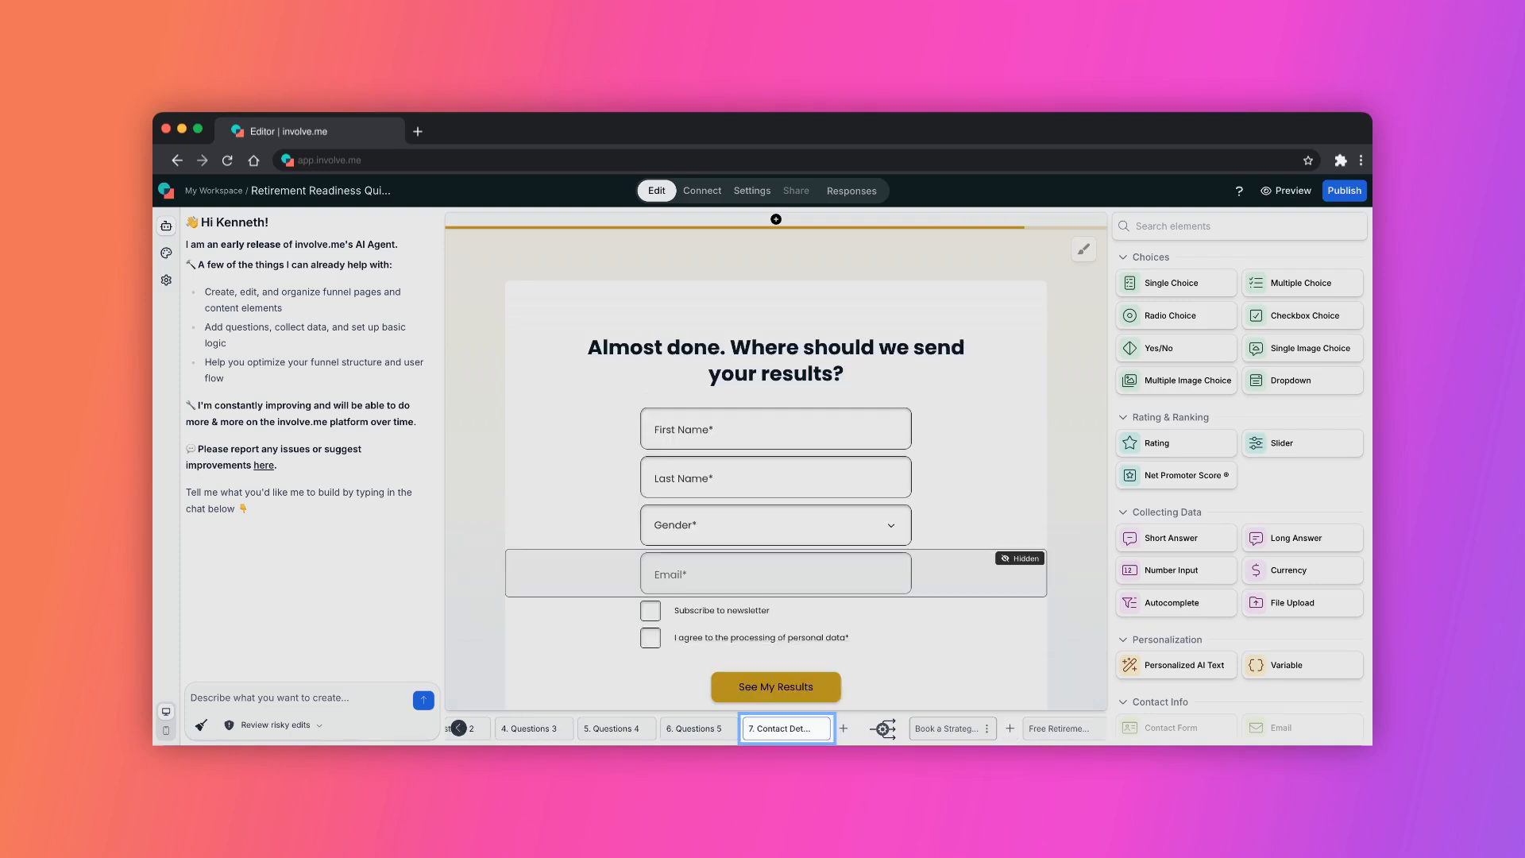
click(951, 729)
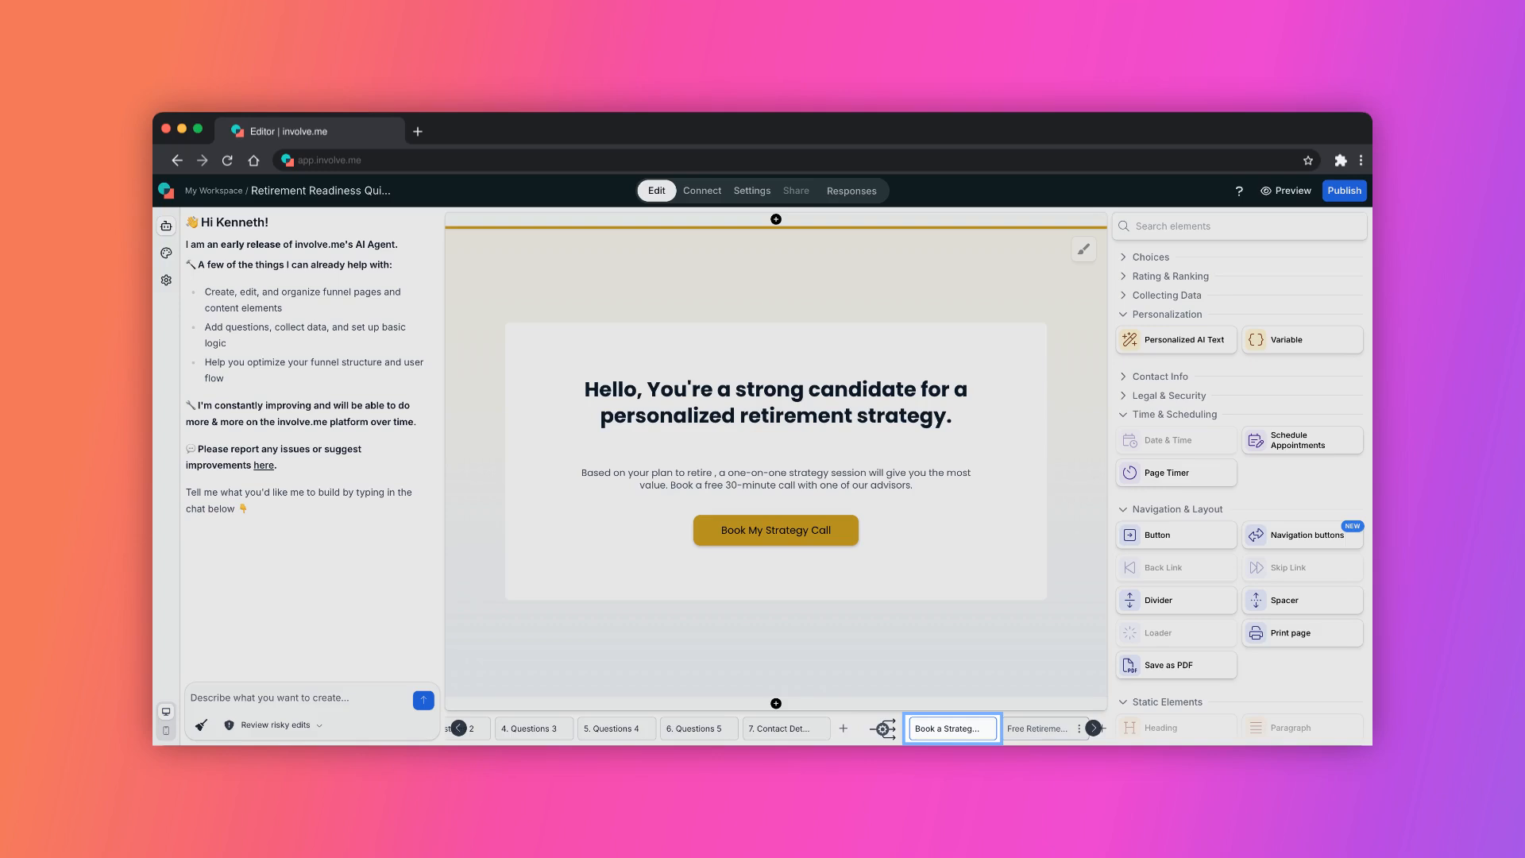
click(1038, 728)
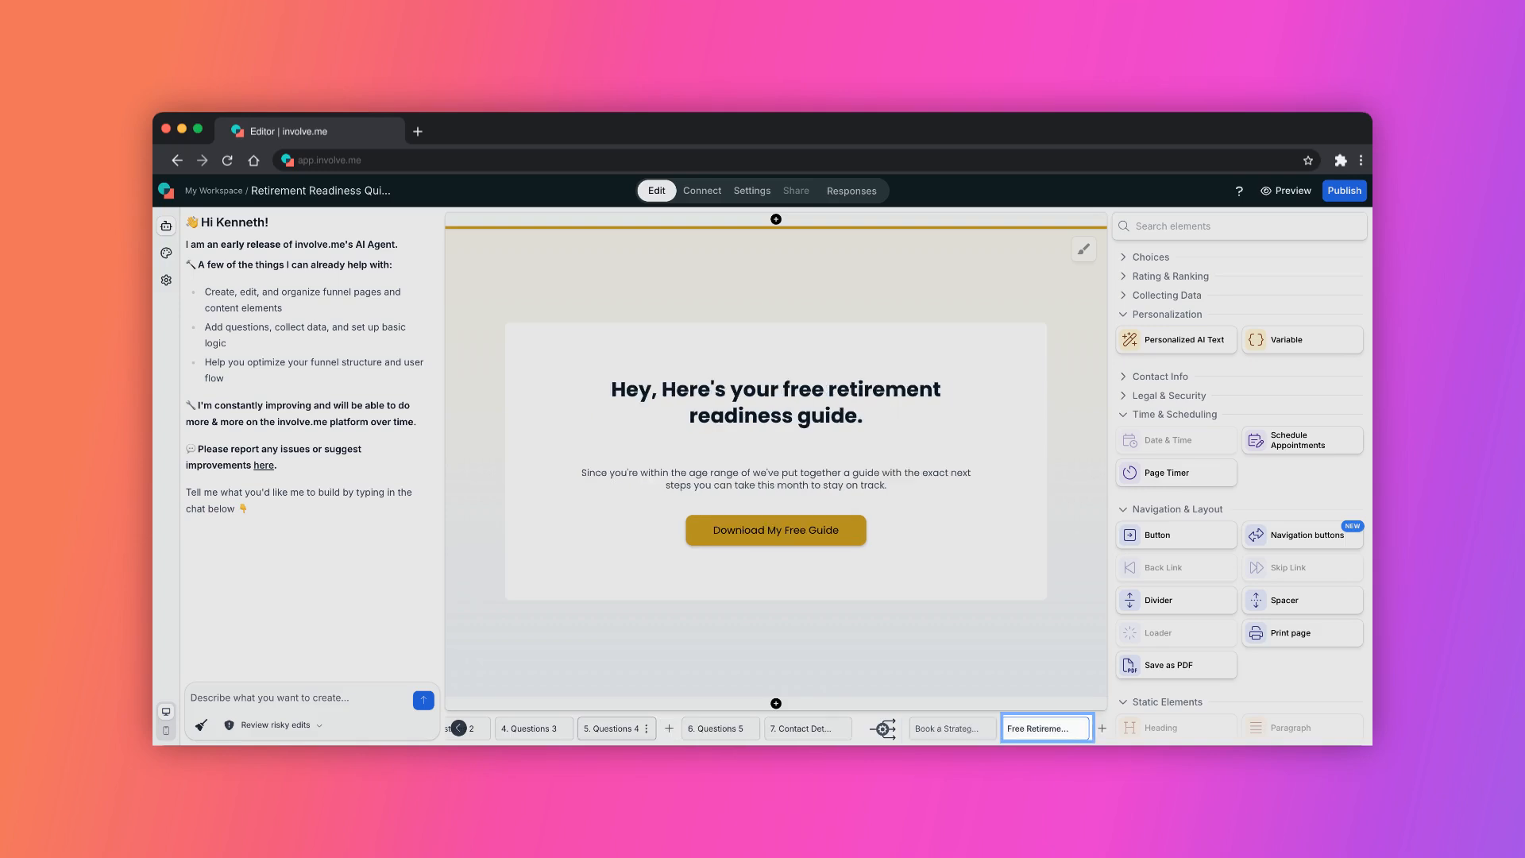
Open the age range question's settings and examine its answer routing click behavior.
click(611, 728)
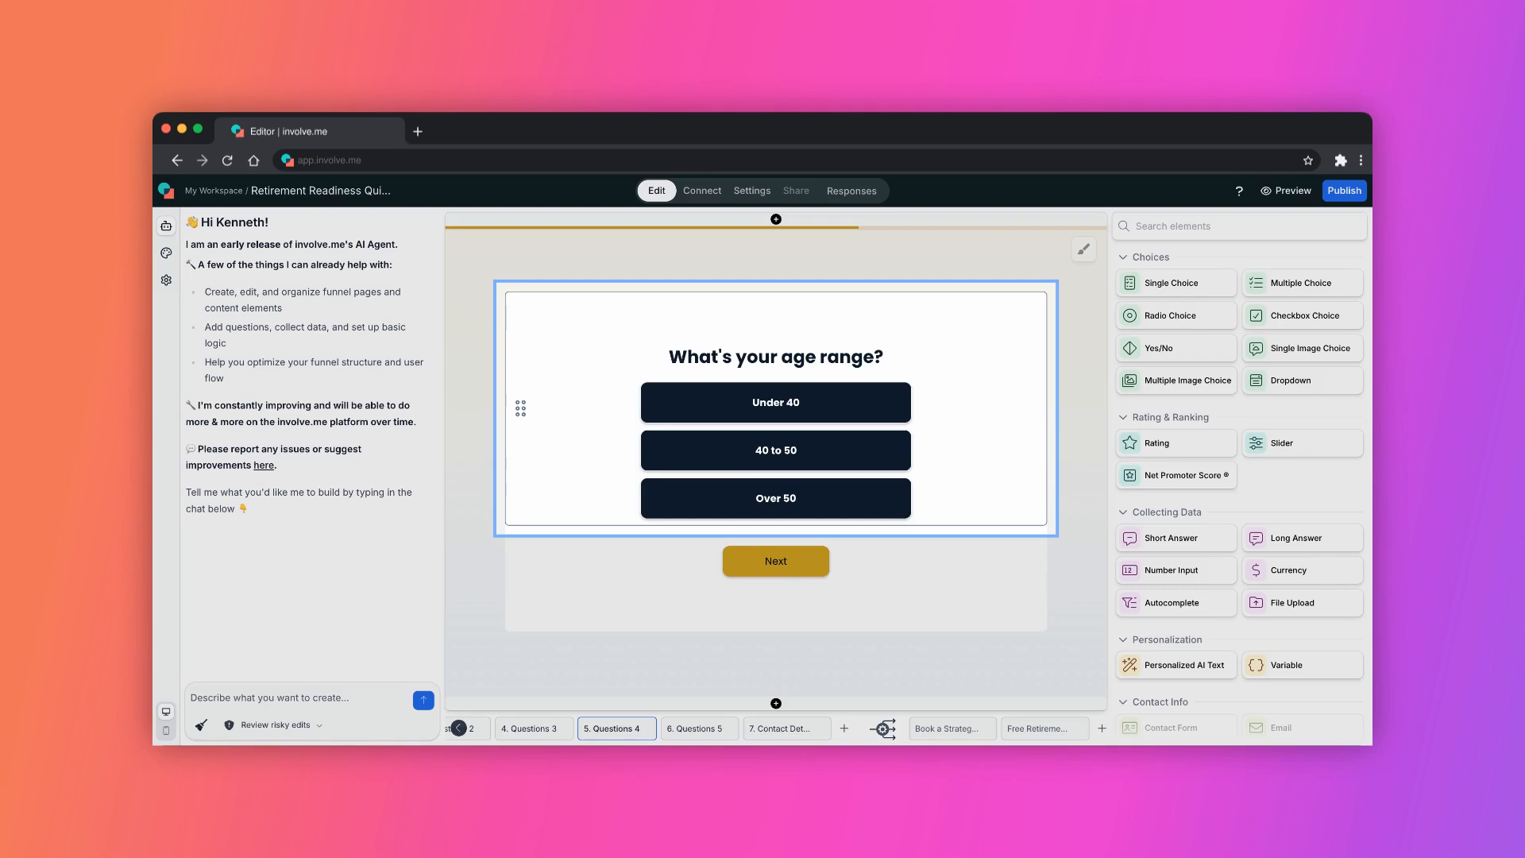
click(1044, 729)
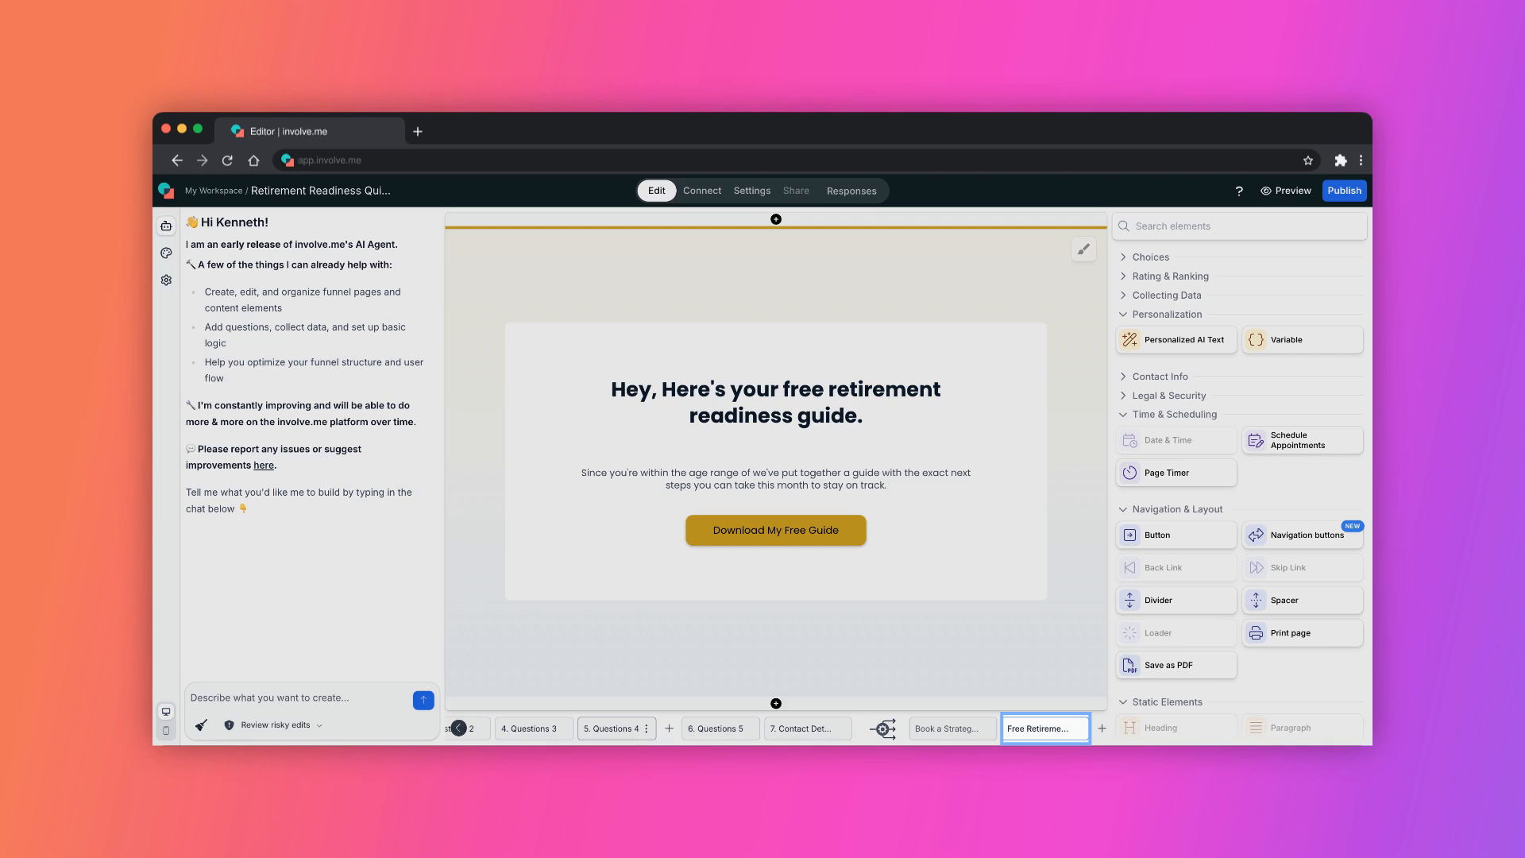
click(611, 728)
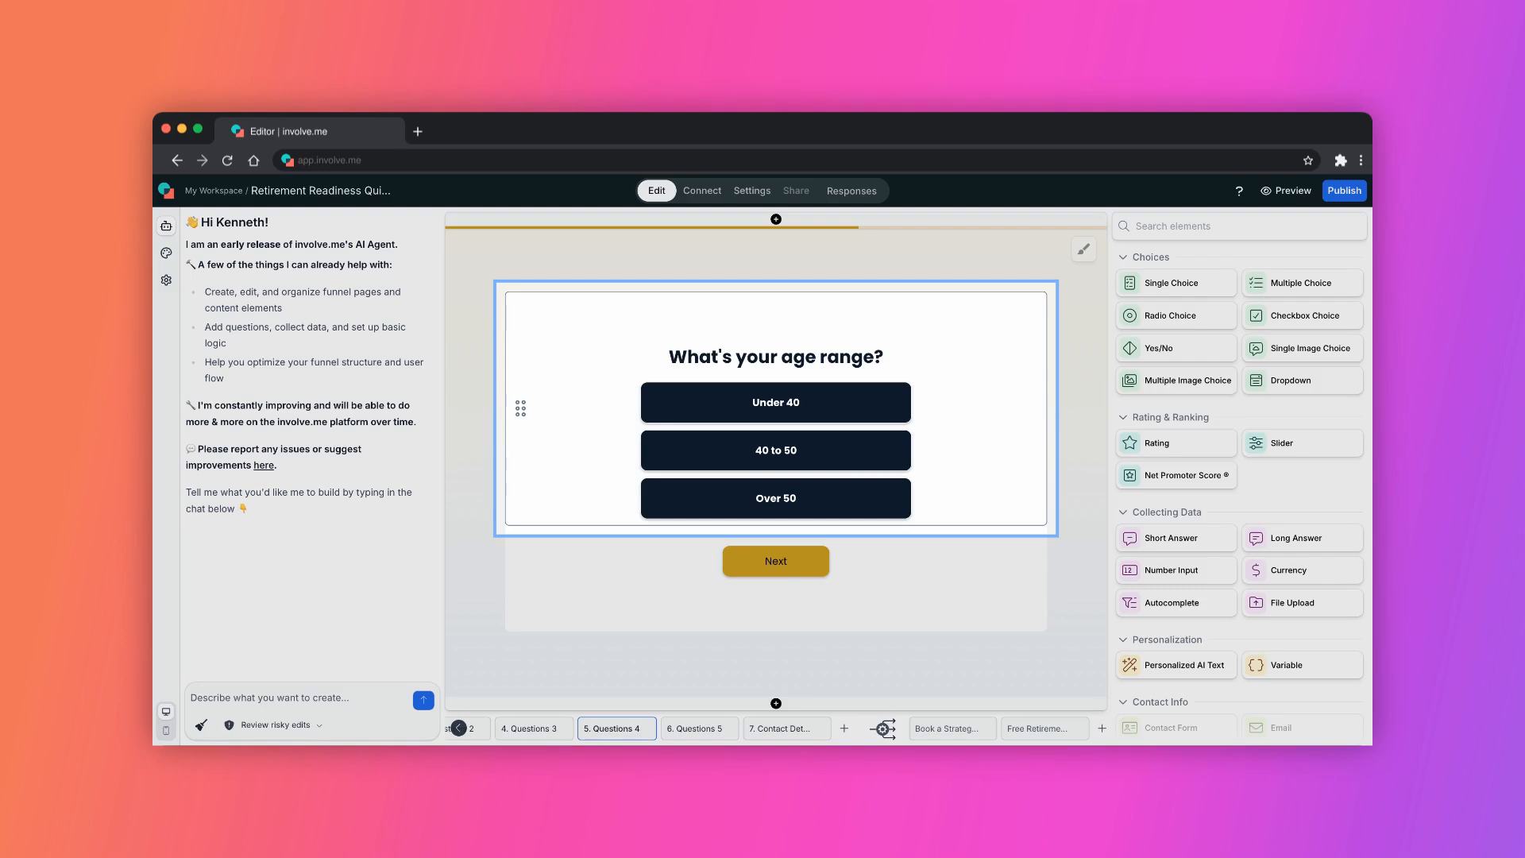
click(952, 728)
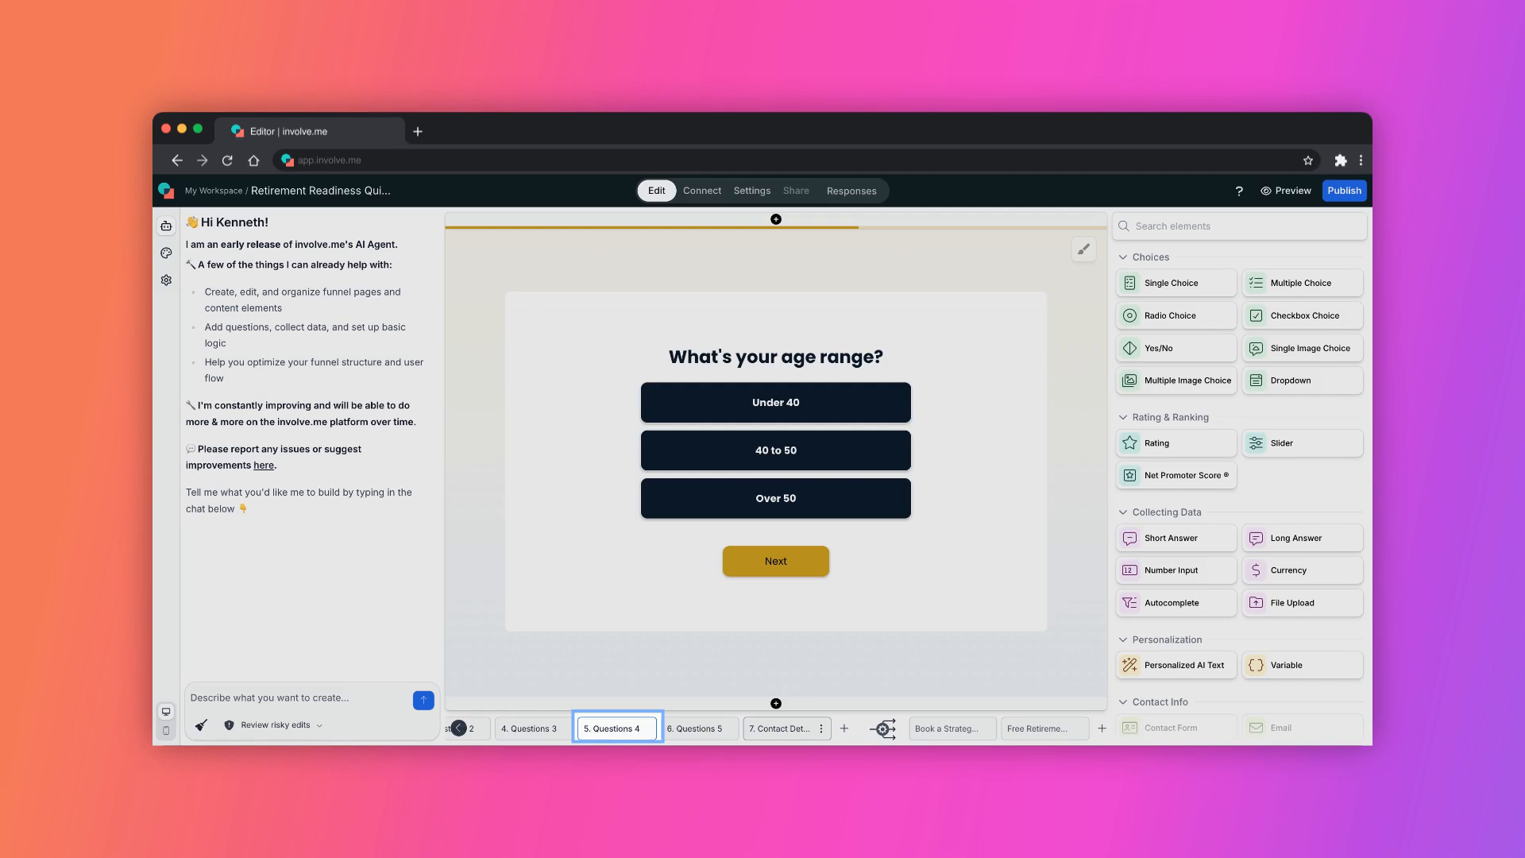
click(780, 729)
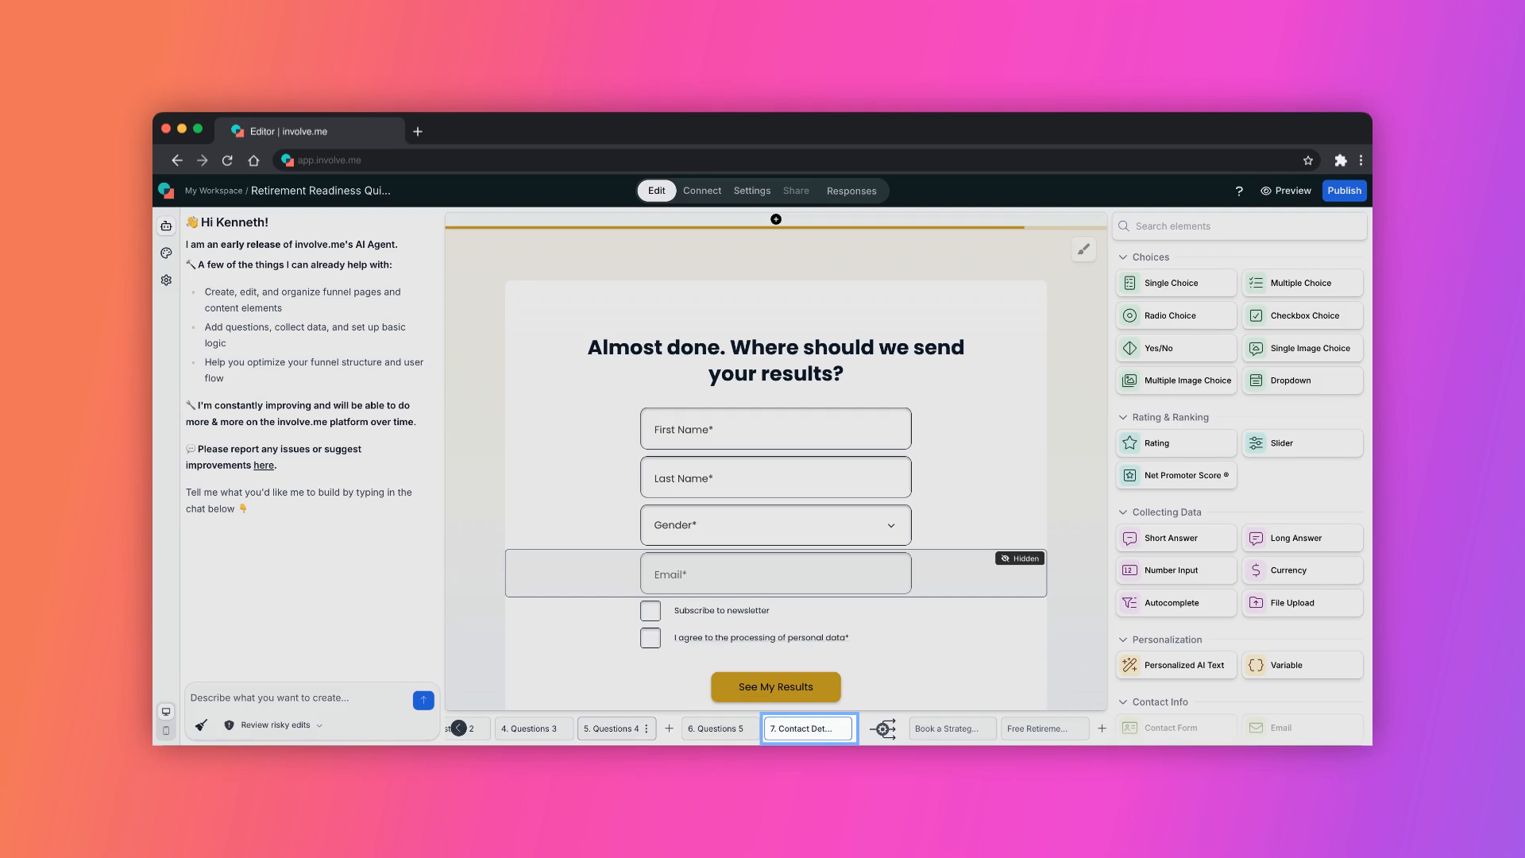
click(616, 728)
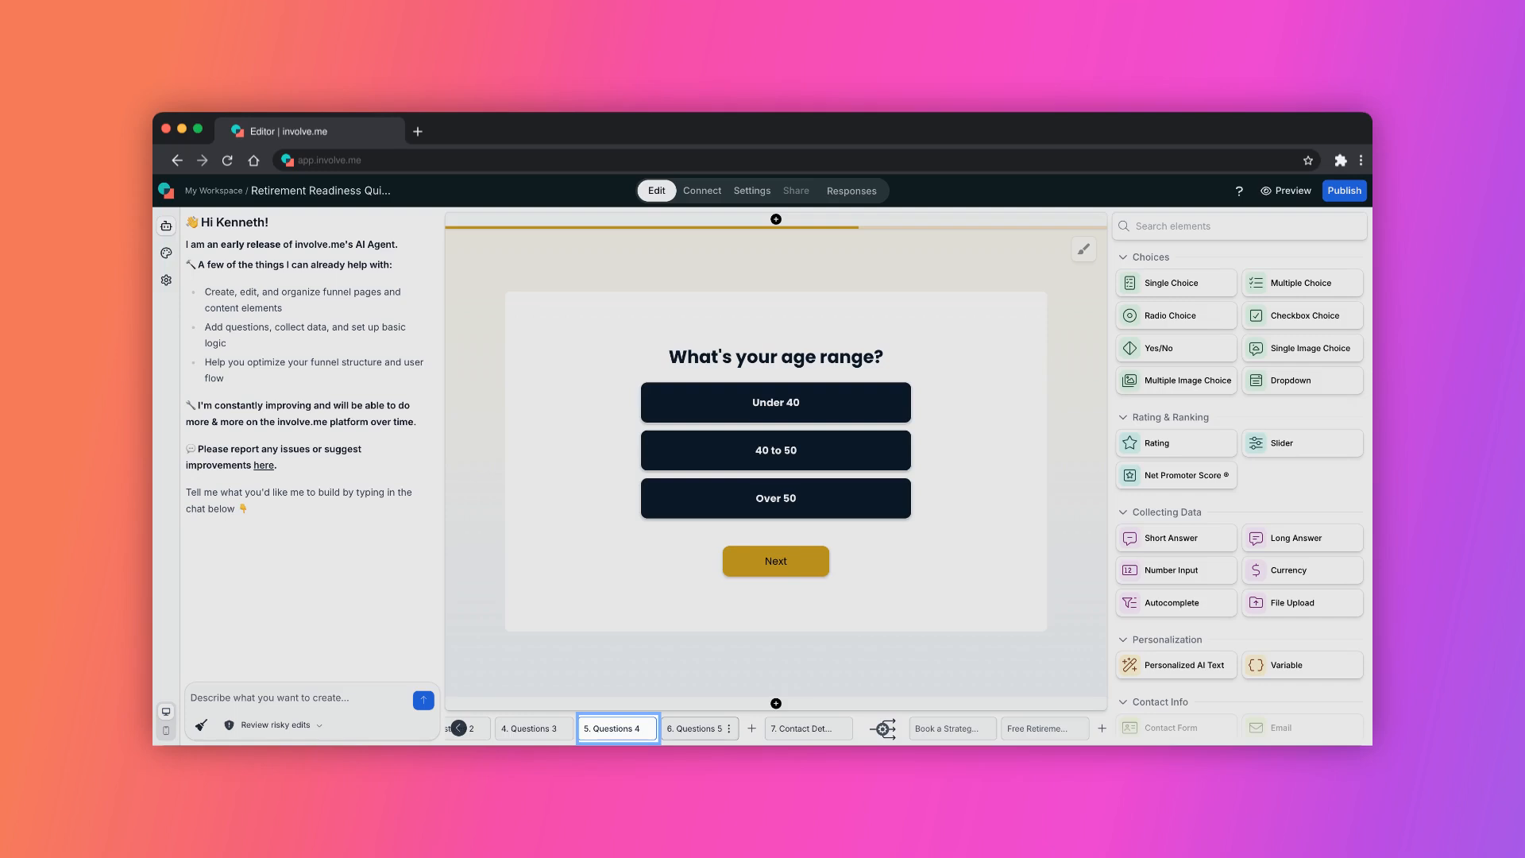
click(696, 728)
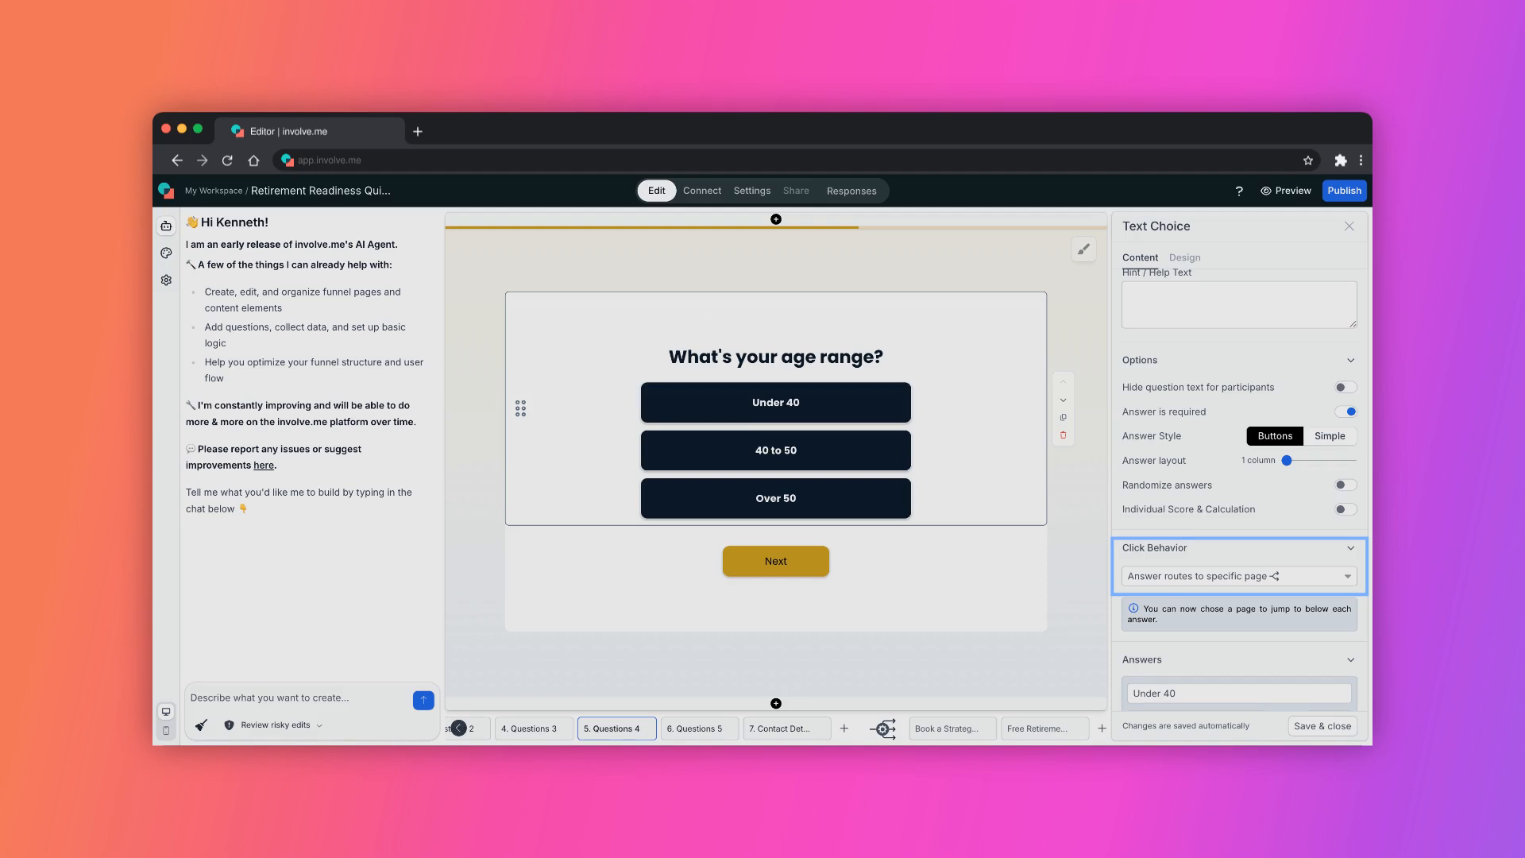
scroll(1239, 477, down, 5)
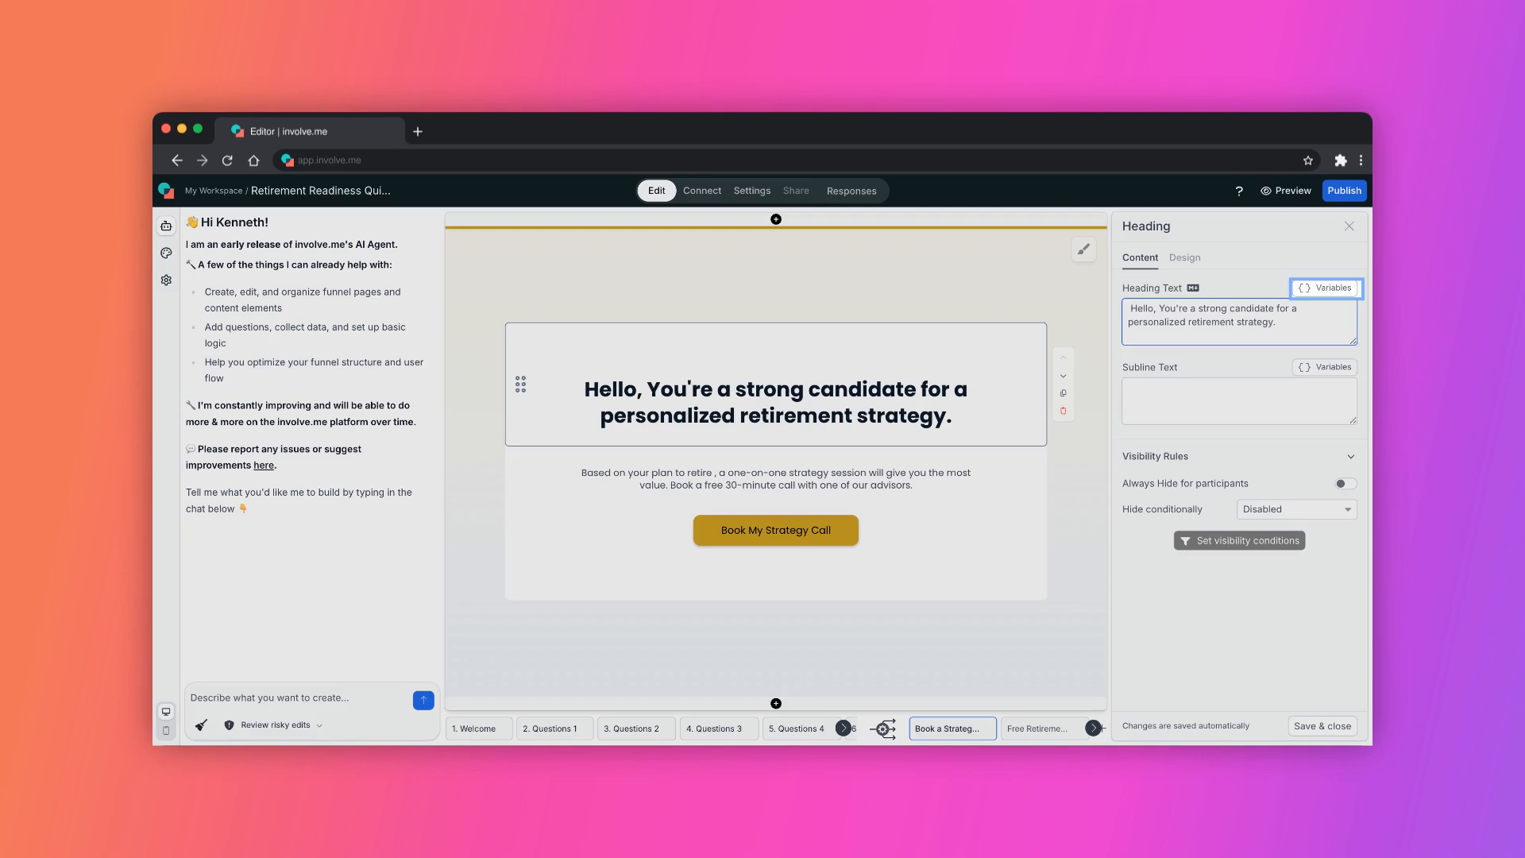
Insert the firstName and lastName variables after 'Hello,' in the strategy call page heading and save.
click(1324, 289)
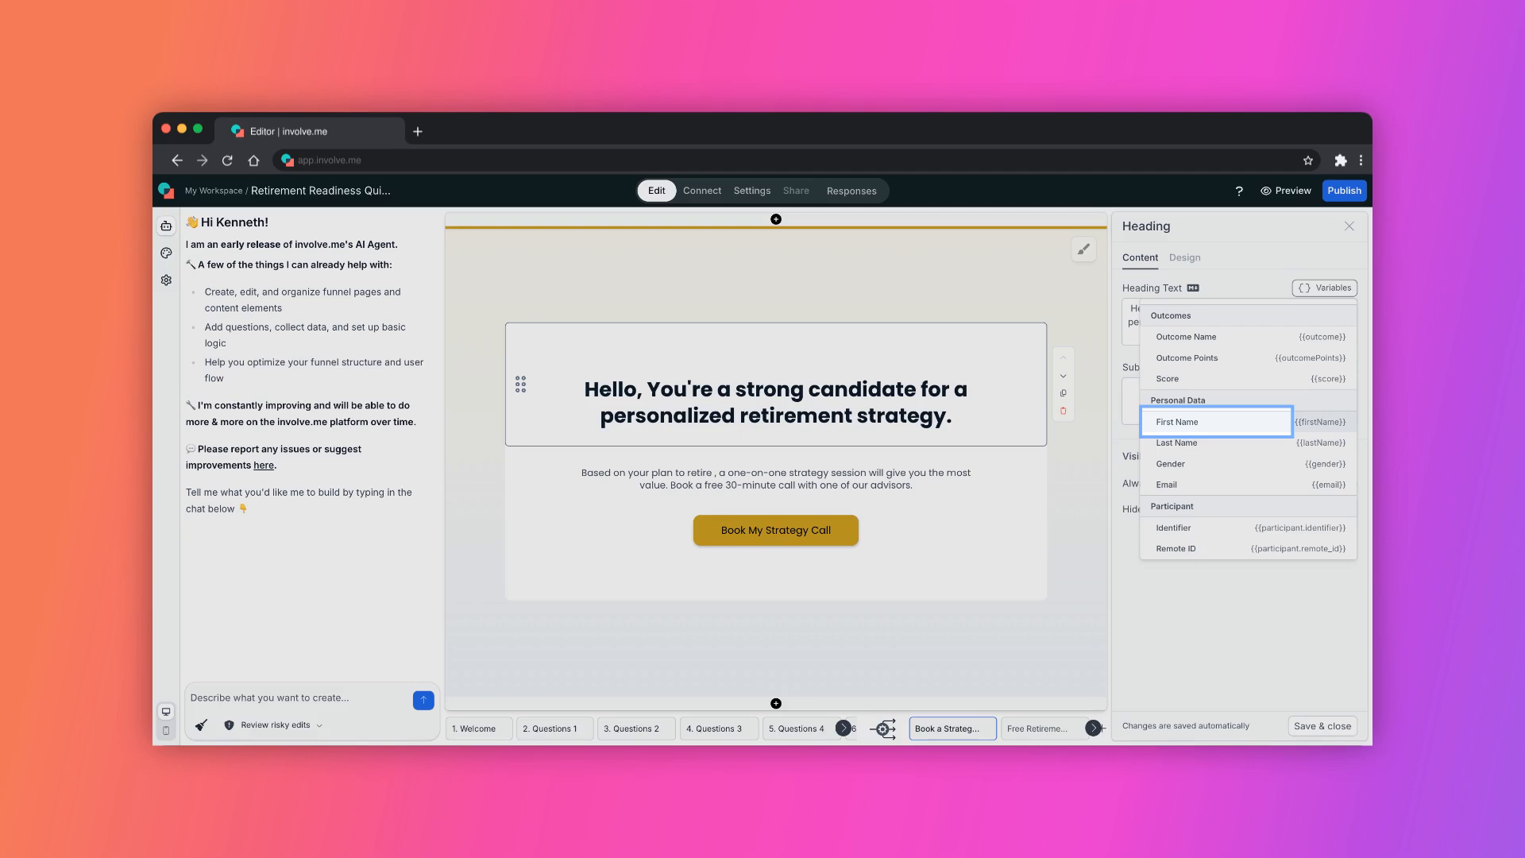
click(1216, 422)
text(e)
text(}} {{lastName}})
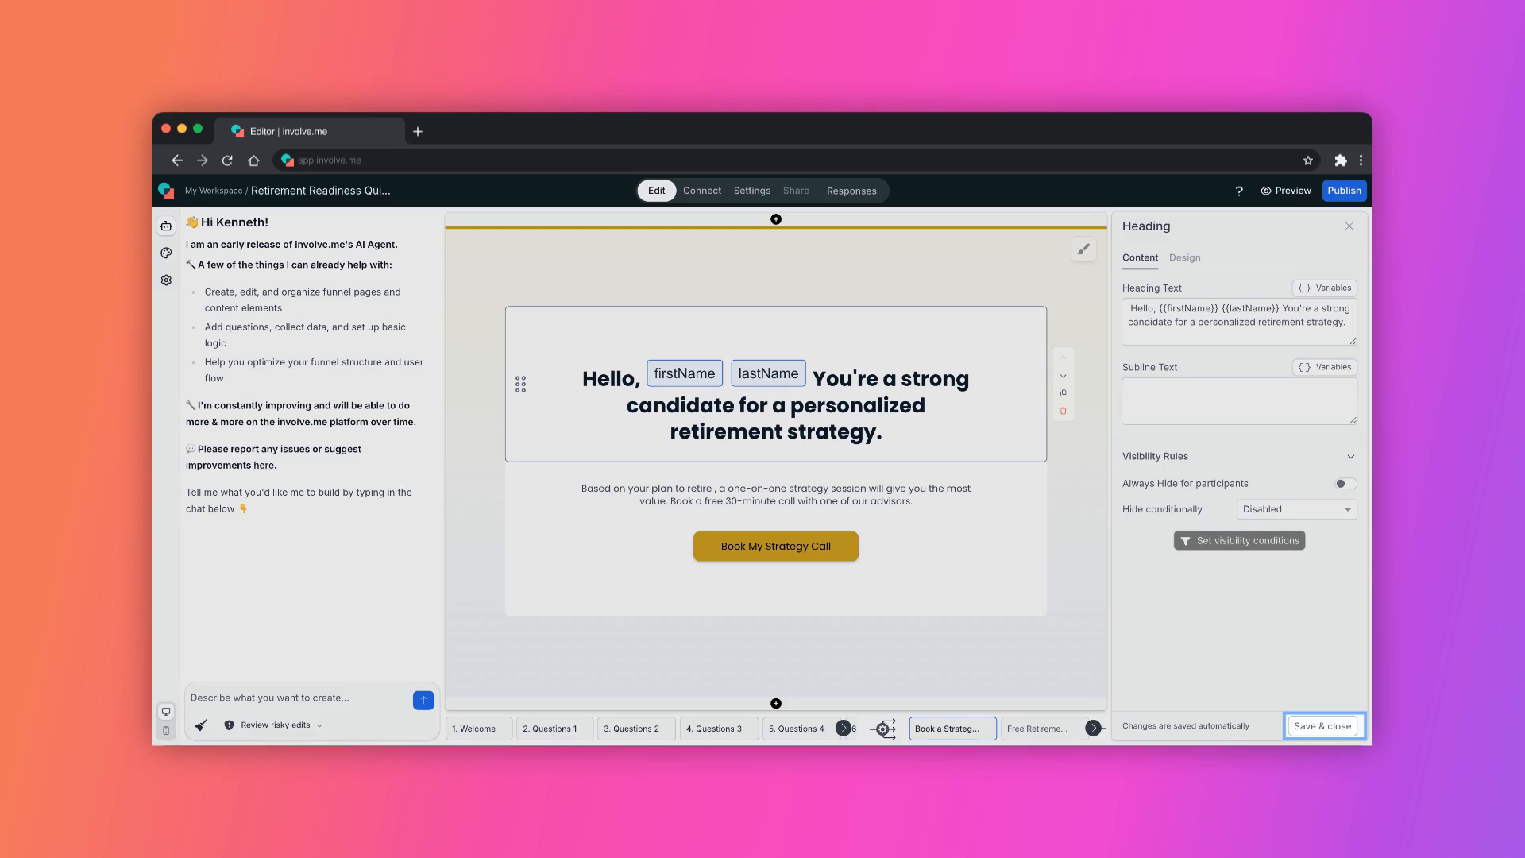
click(1322, 726)
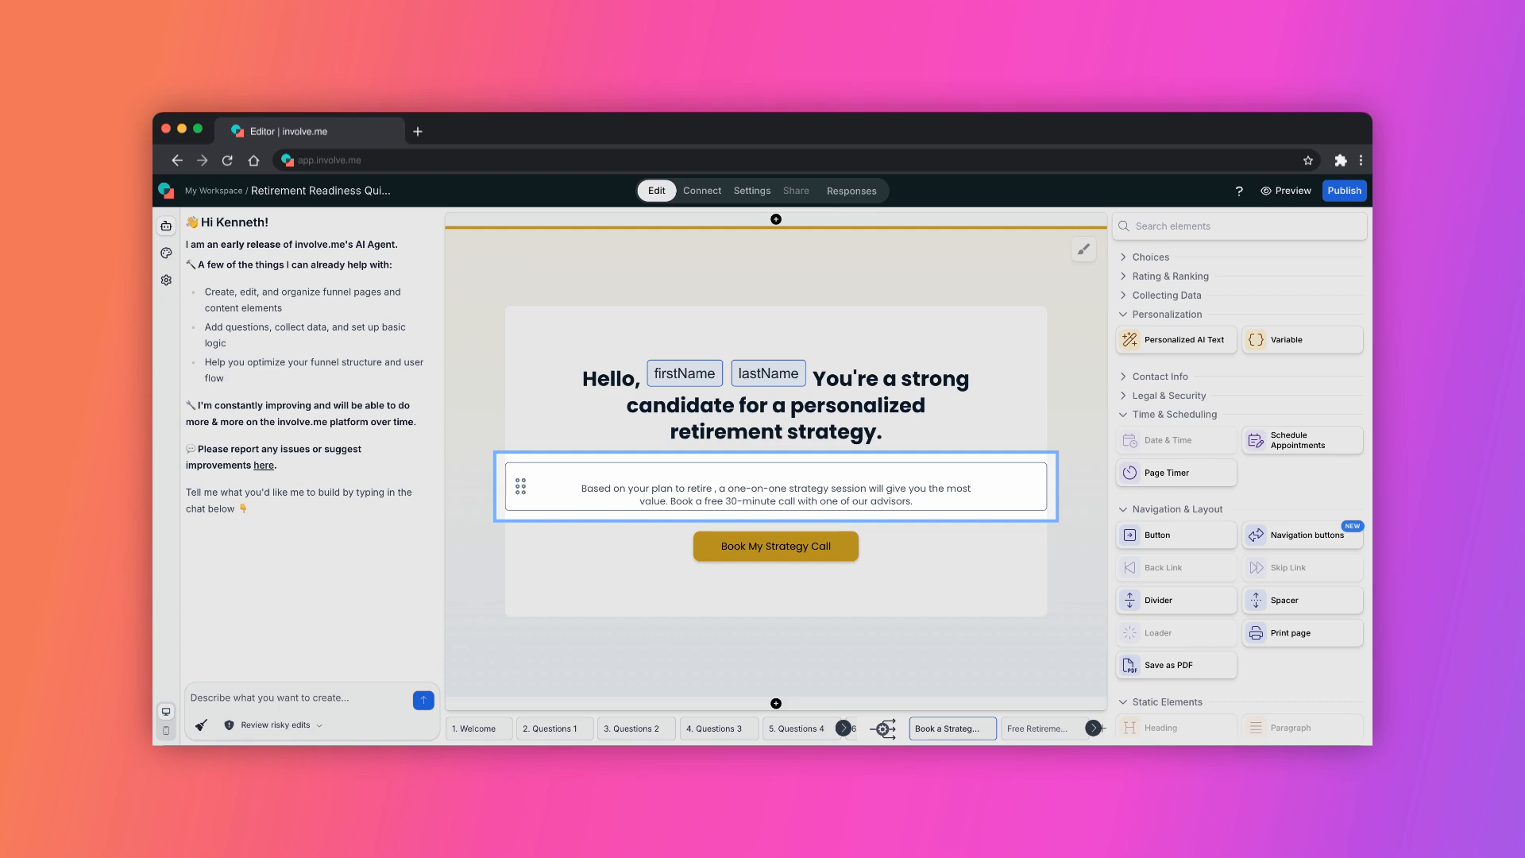
Insert the retirement timing question's Answer variable into the strategy page paragraph.
click(776, 486)
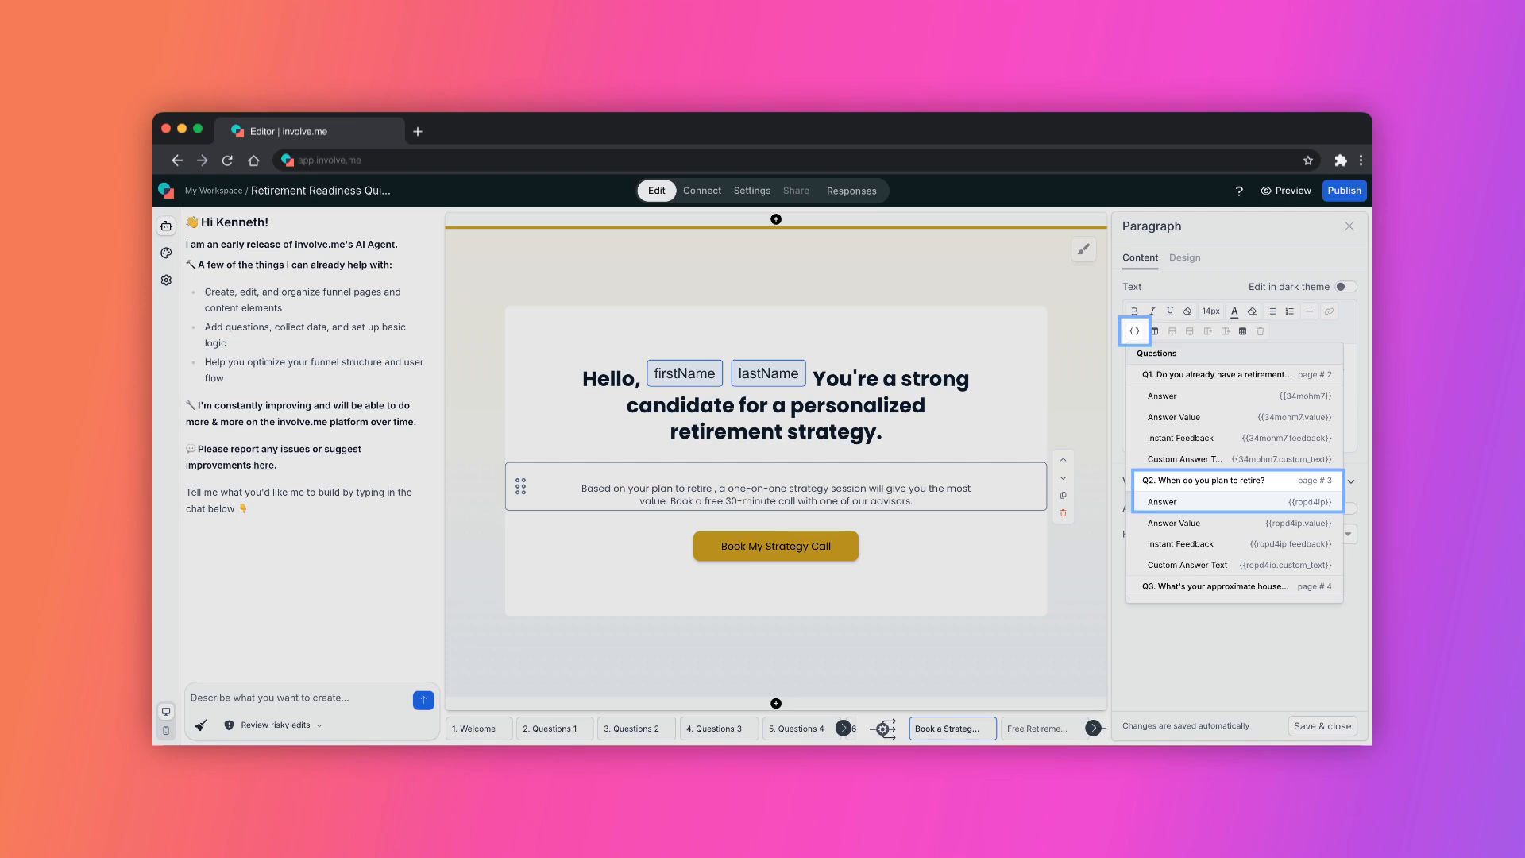
click(1235, 501)
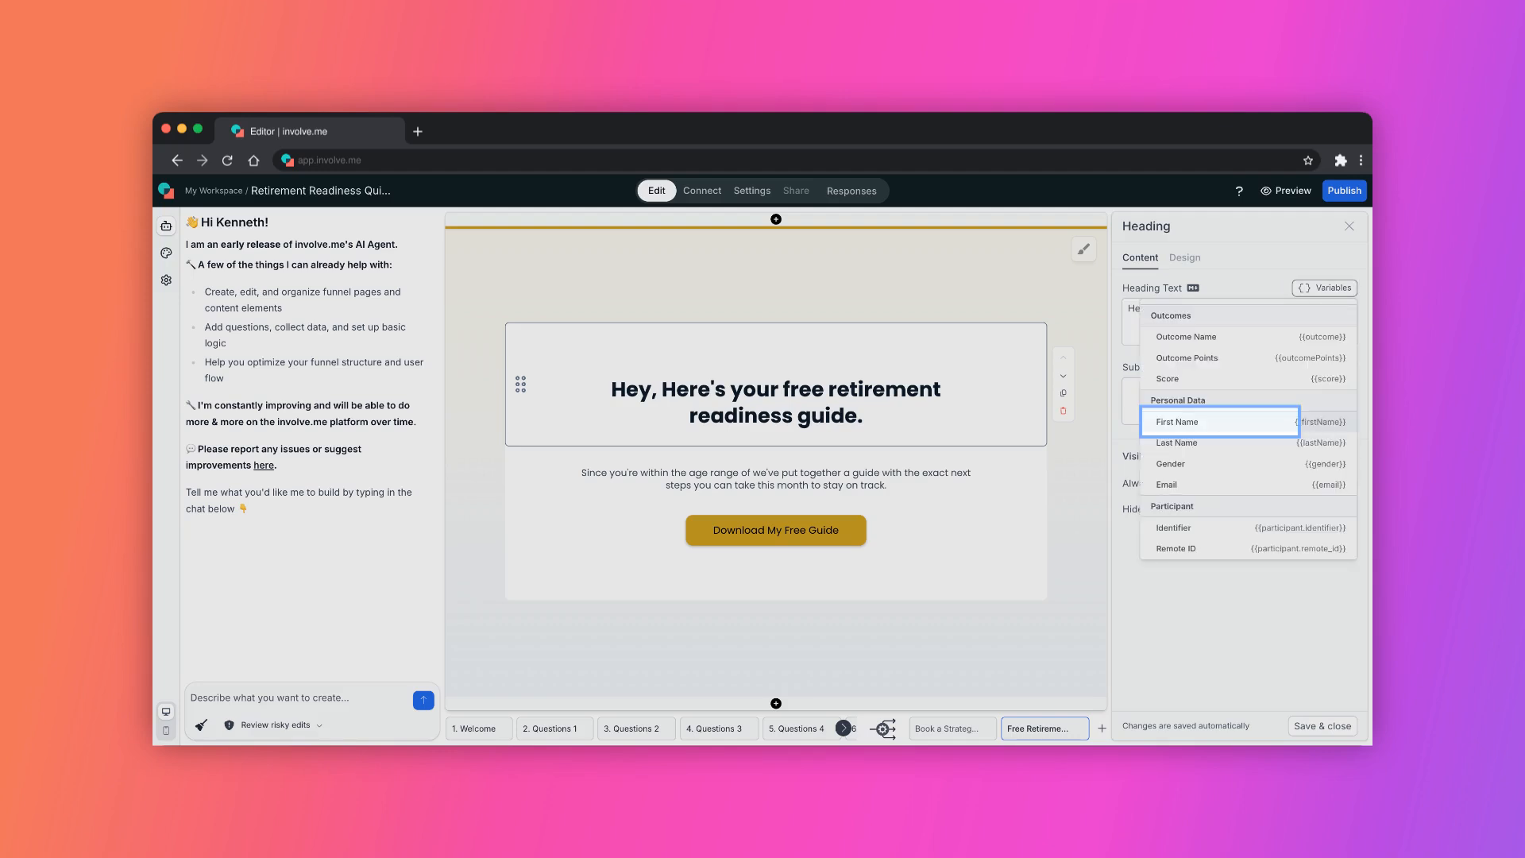
Add the firstName and lastName variables after 'Hey,' in the free guide page heading and save.
text({{last)
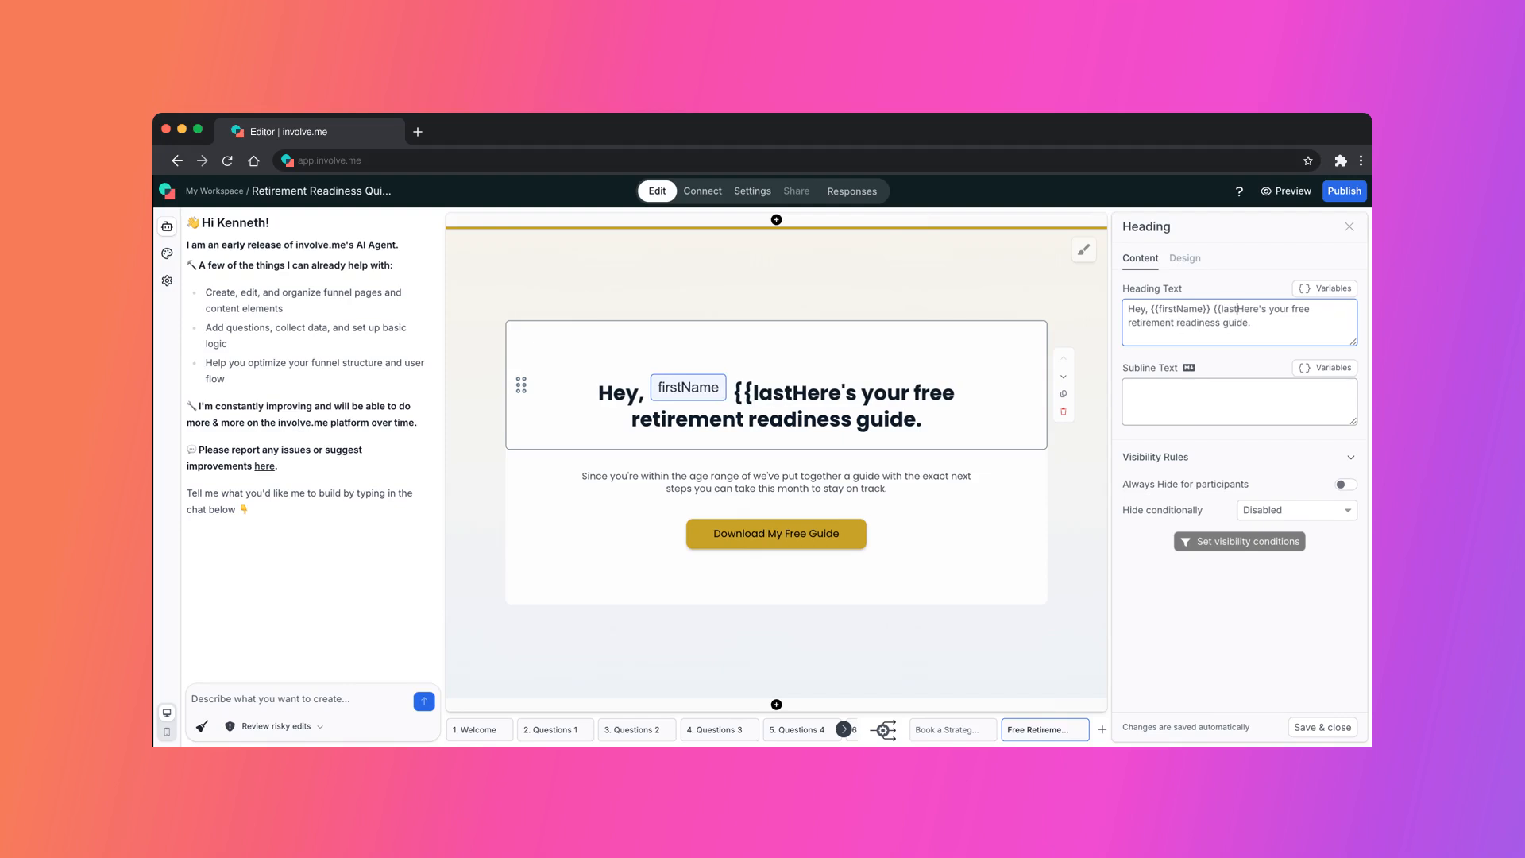
text(Name)
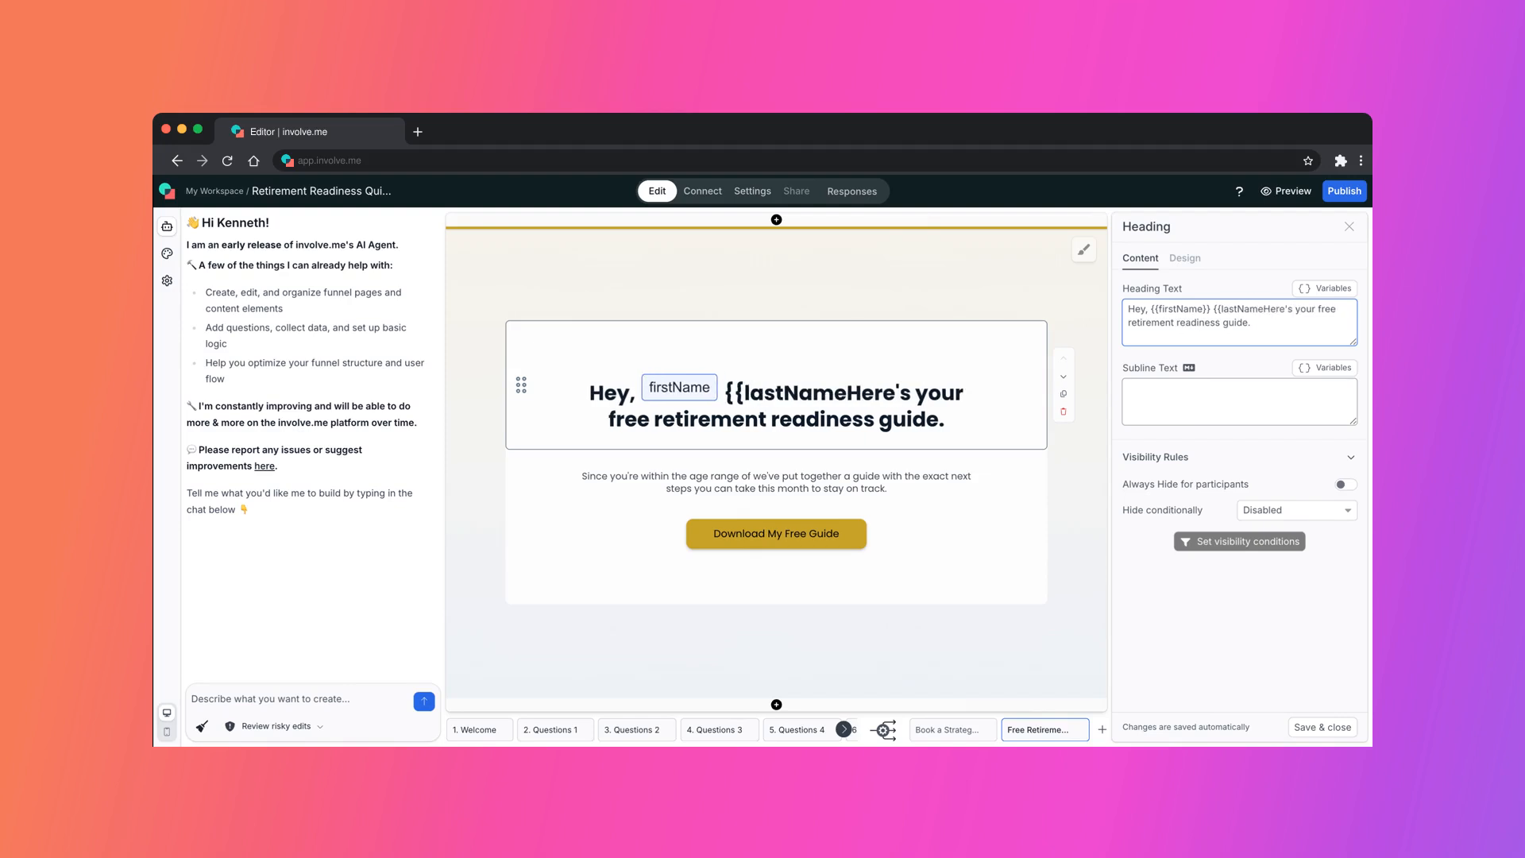
text(}})
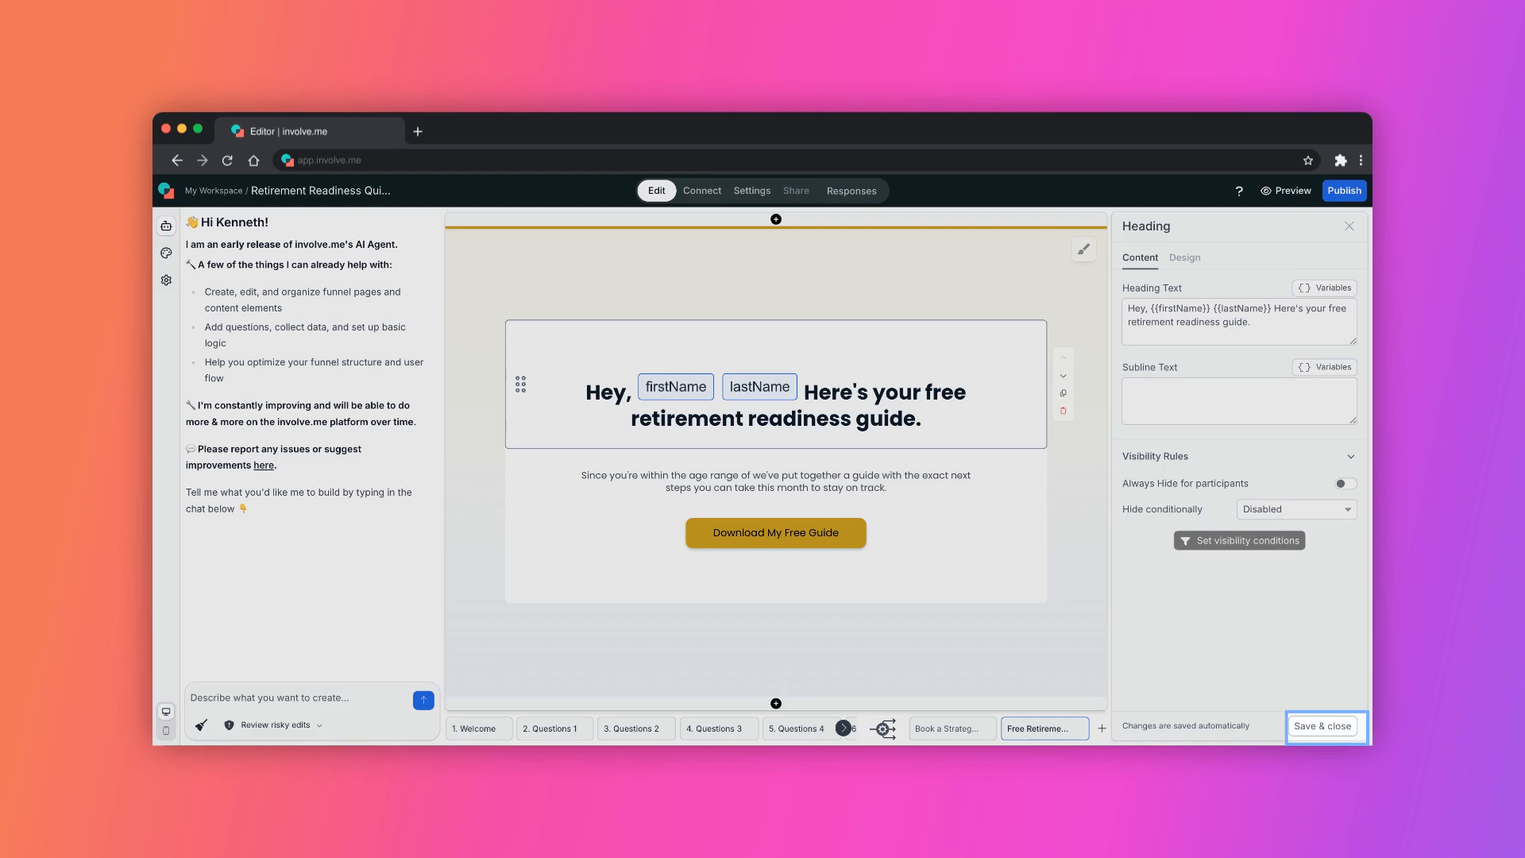
click(1323, 726)
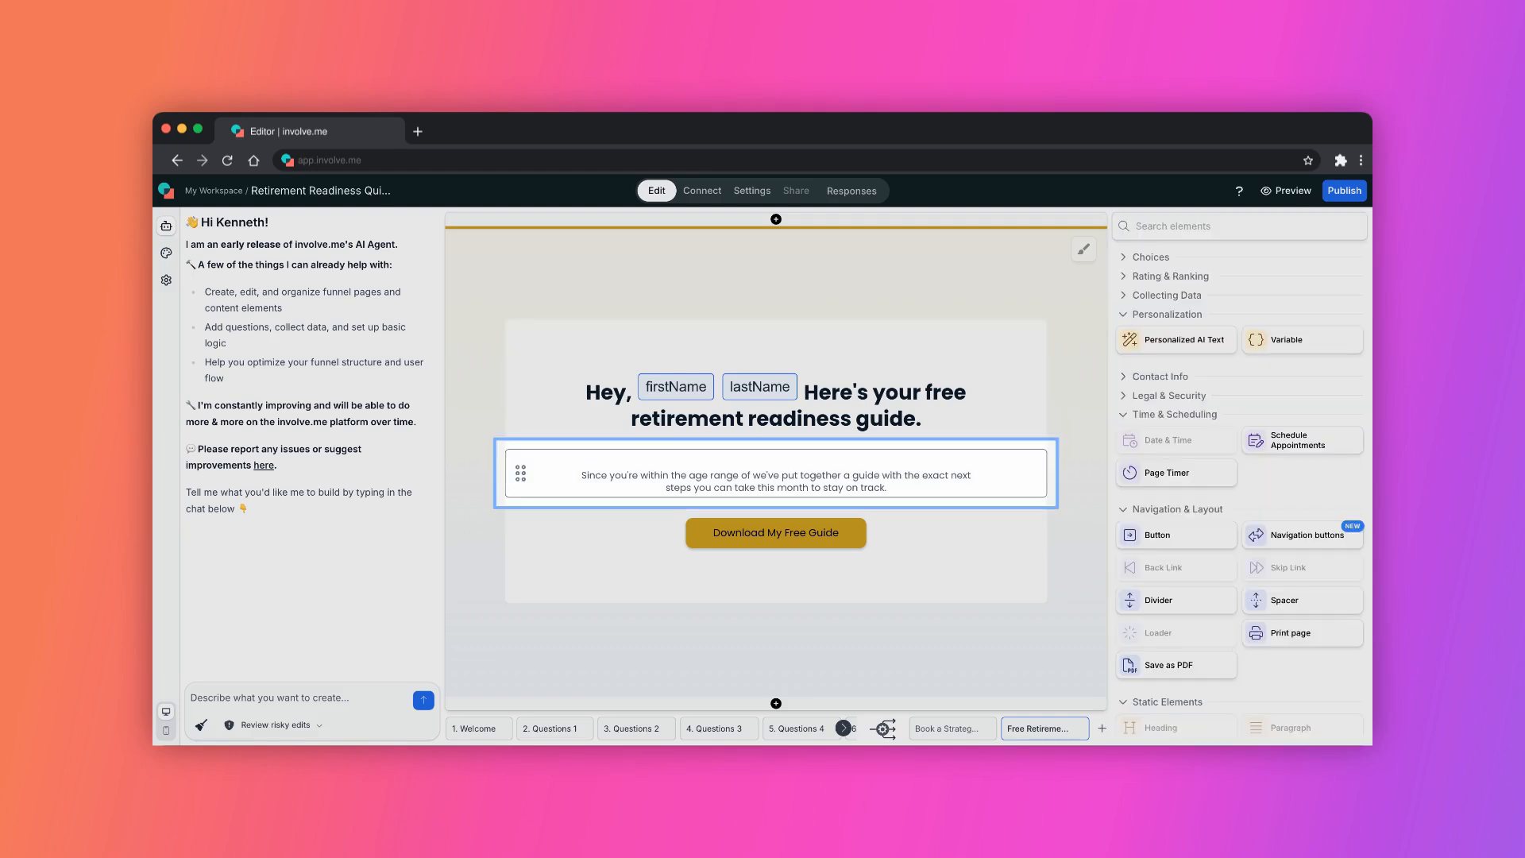
Insert the age range question's Answer variable into the free guide page paragraph.
click(776, 475)
click(1310, 355)
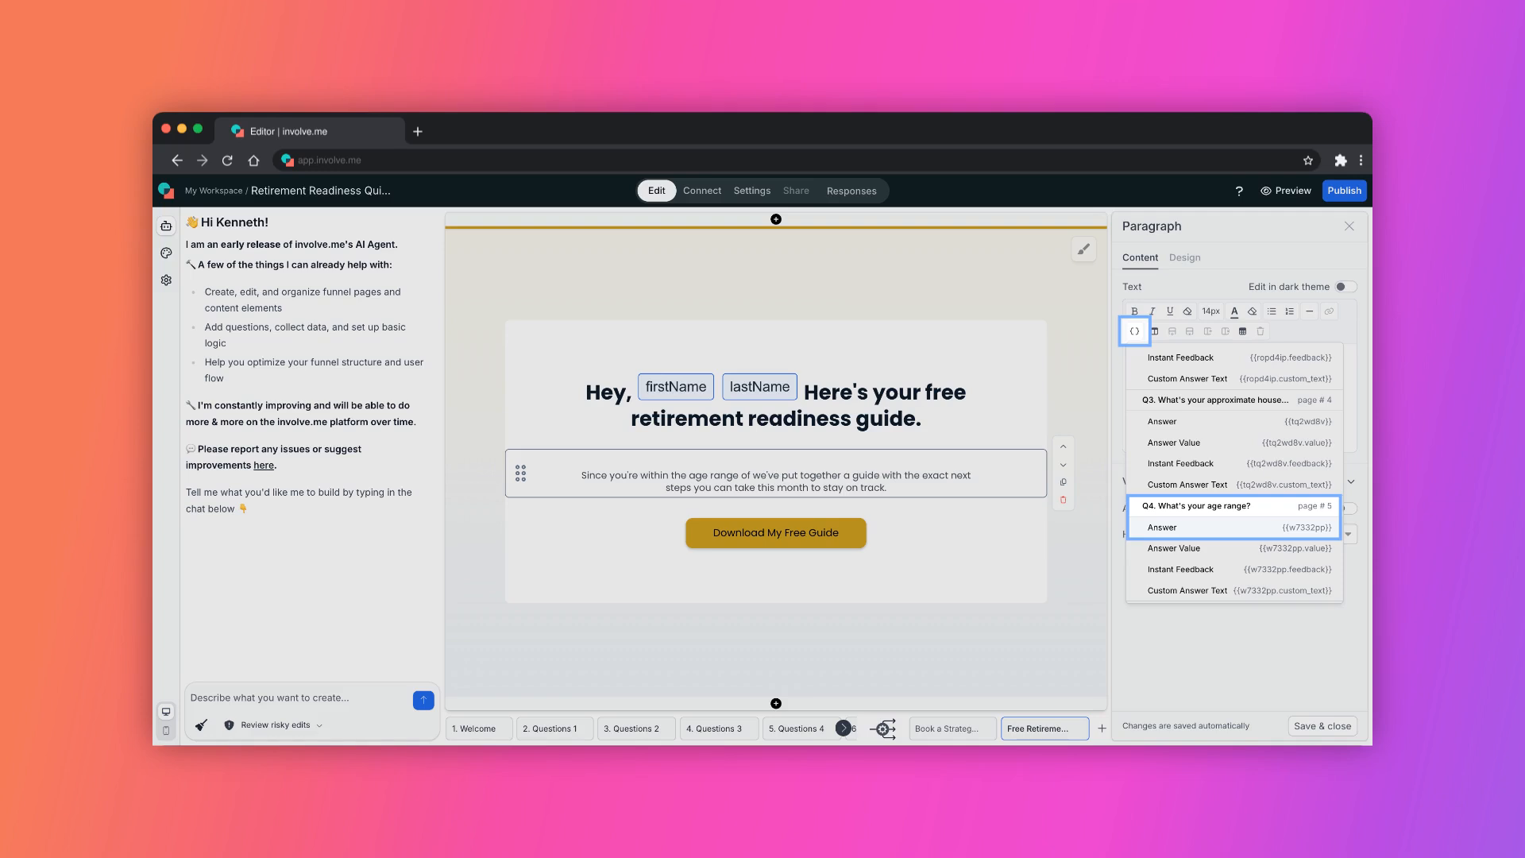
click(1233, 527)
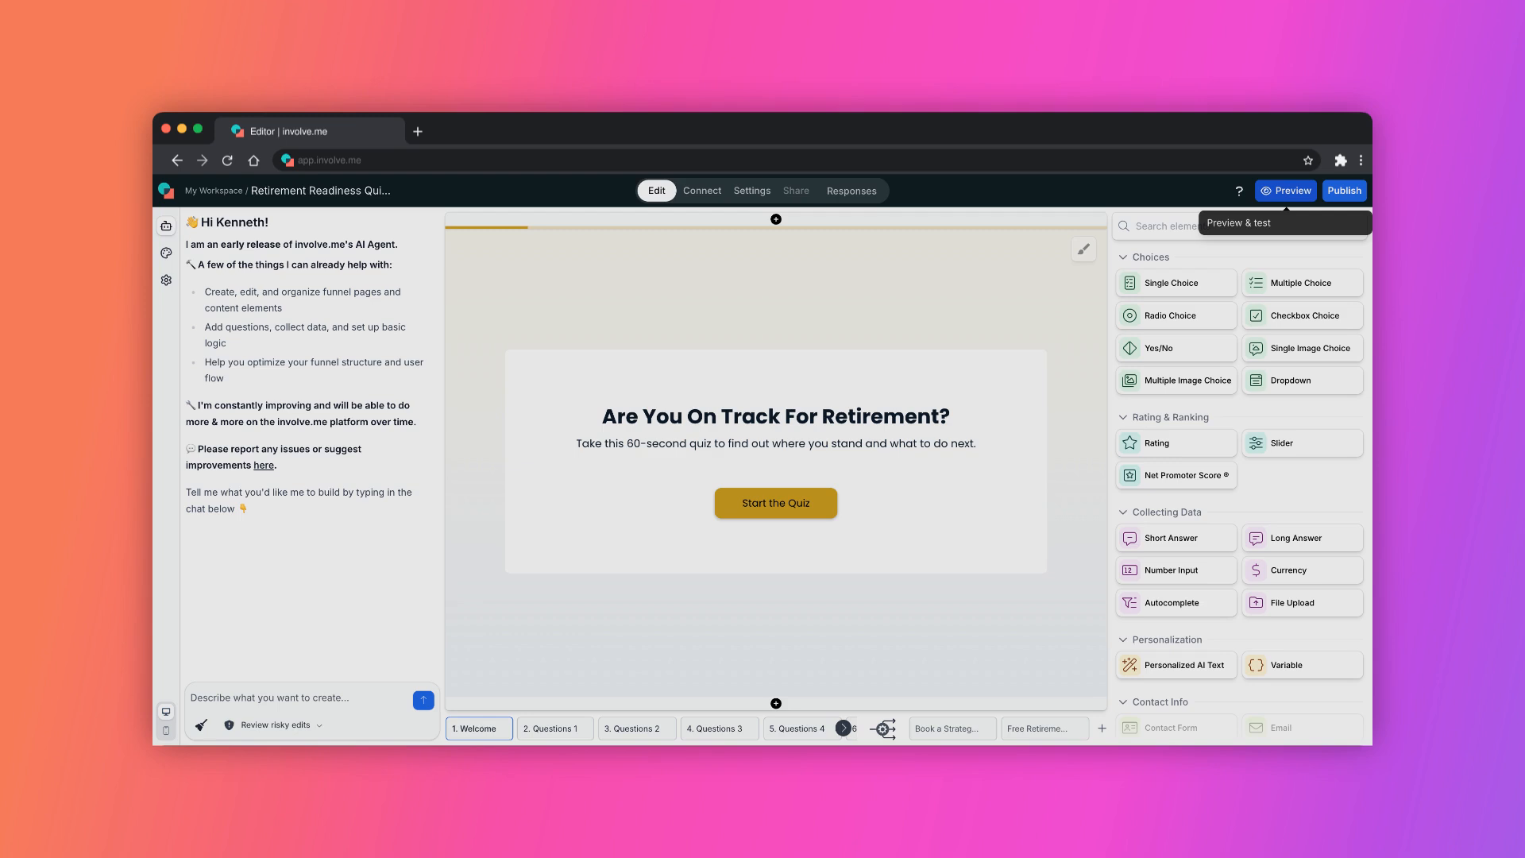
Preview the quiz, answer the questions, and fill in the contact form's first name, last name and gender.
click(1286, 191)
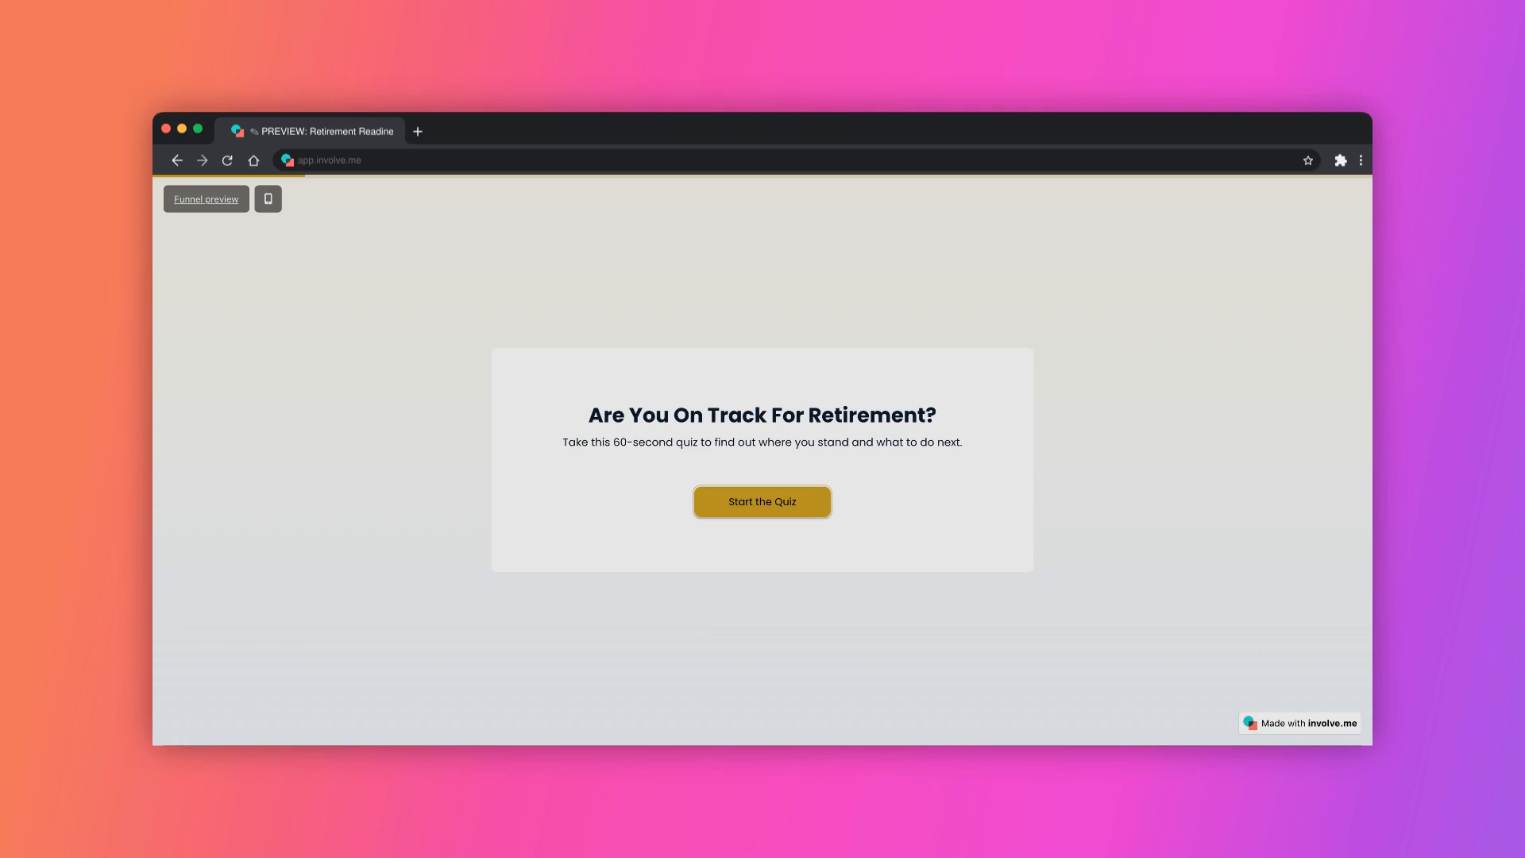
click(762, 502)
click(762, 462)
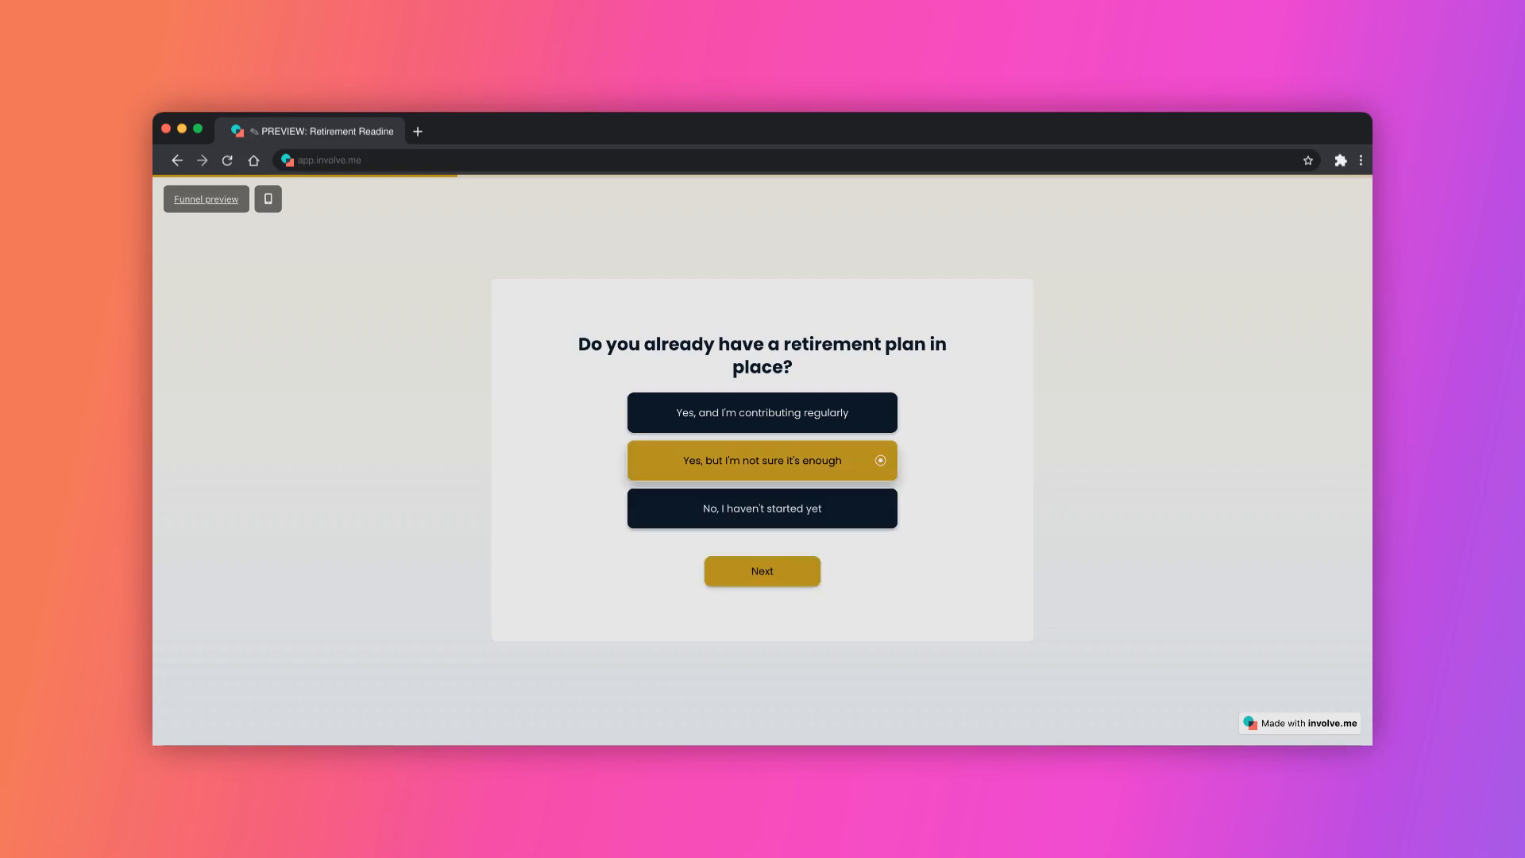
click(763, 571)
click(763, 496)
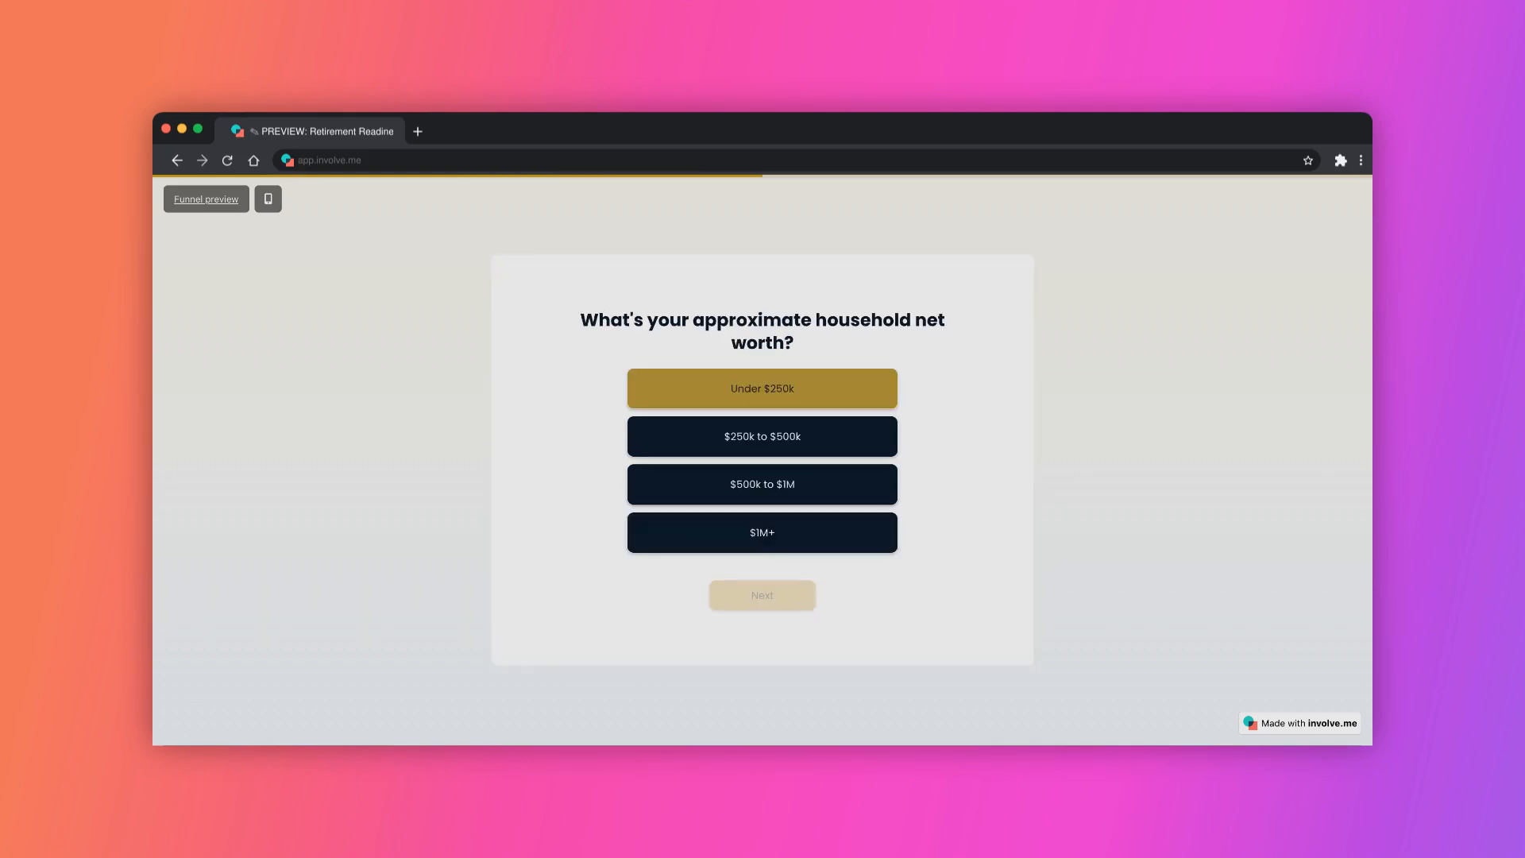
click(762, 388)
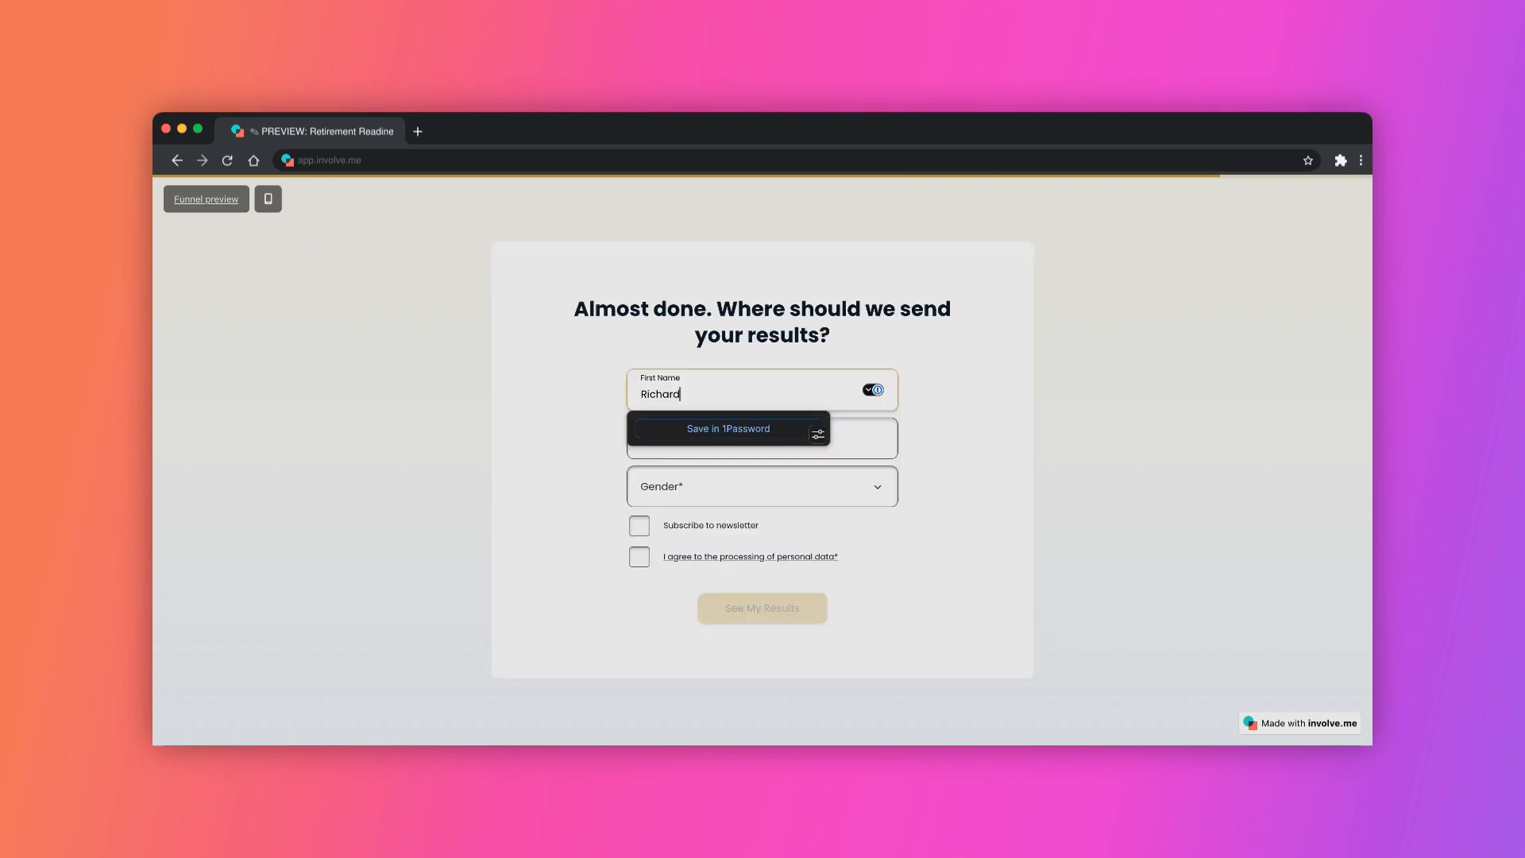
key(Tab)
text(Mills)
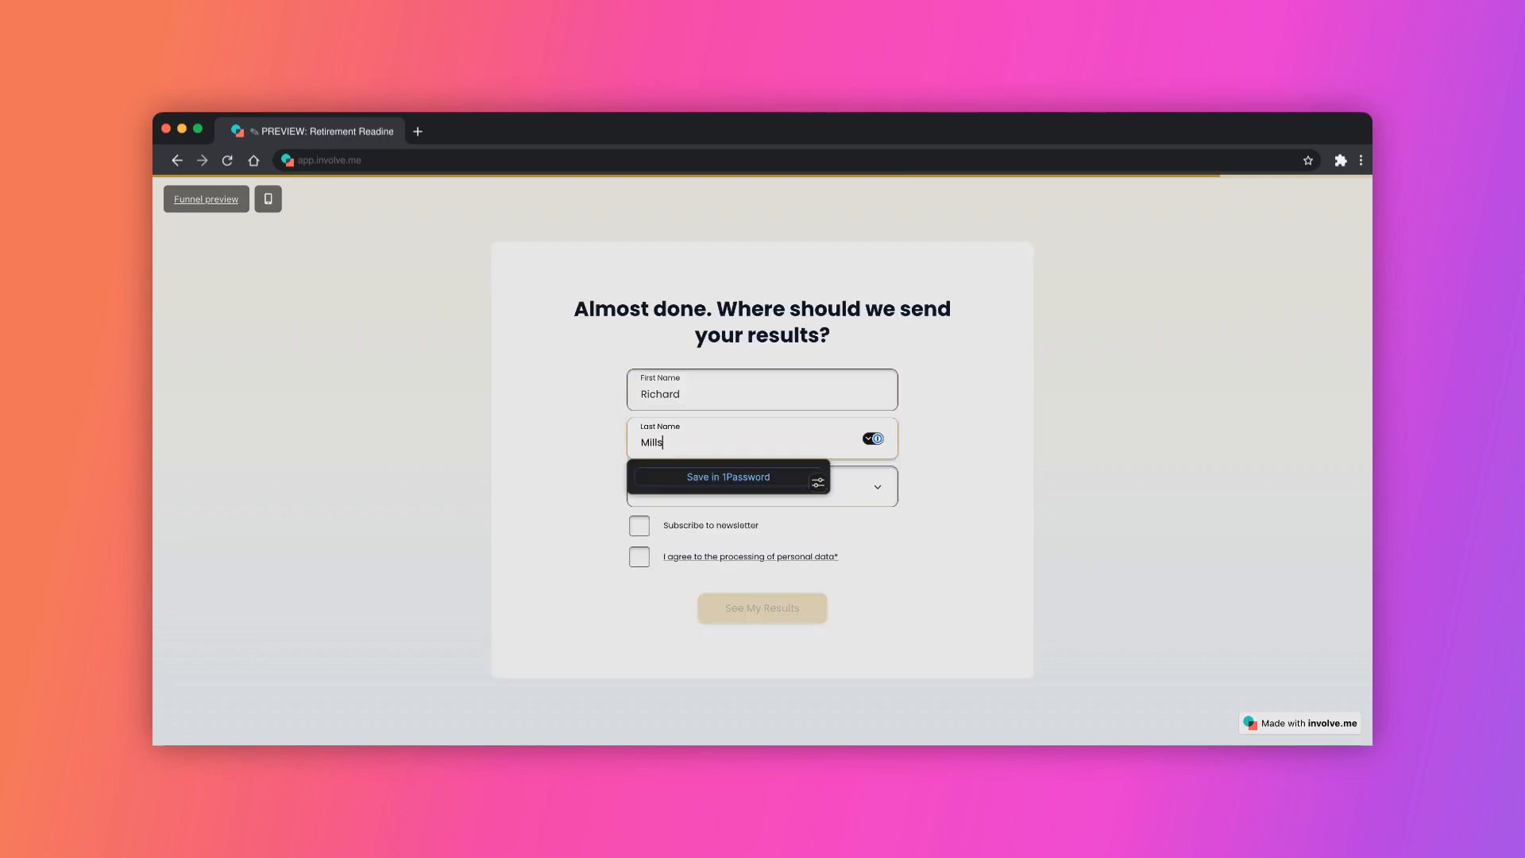
key(Tab)
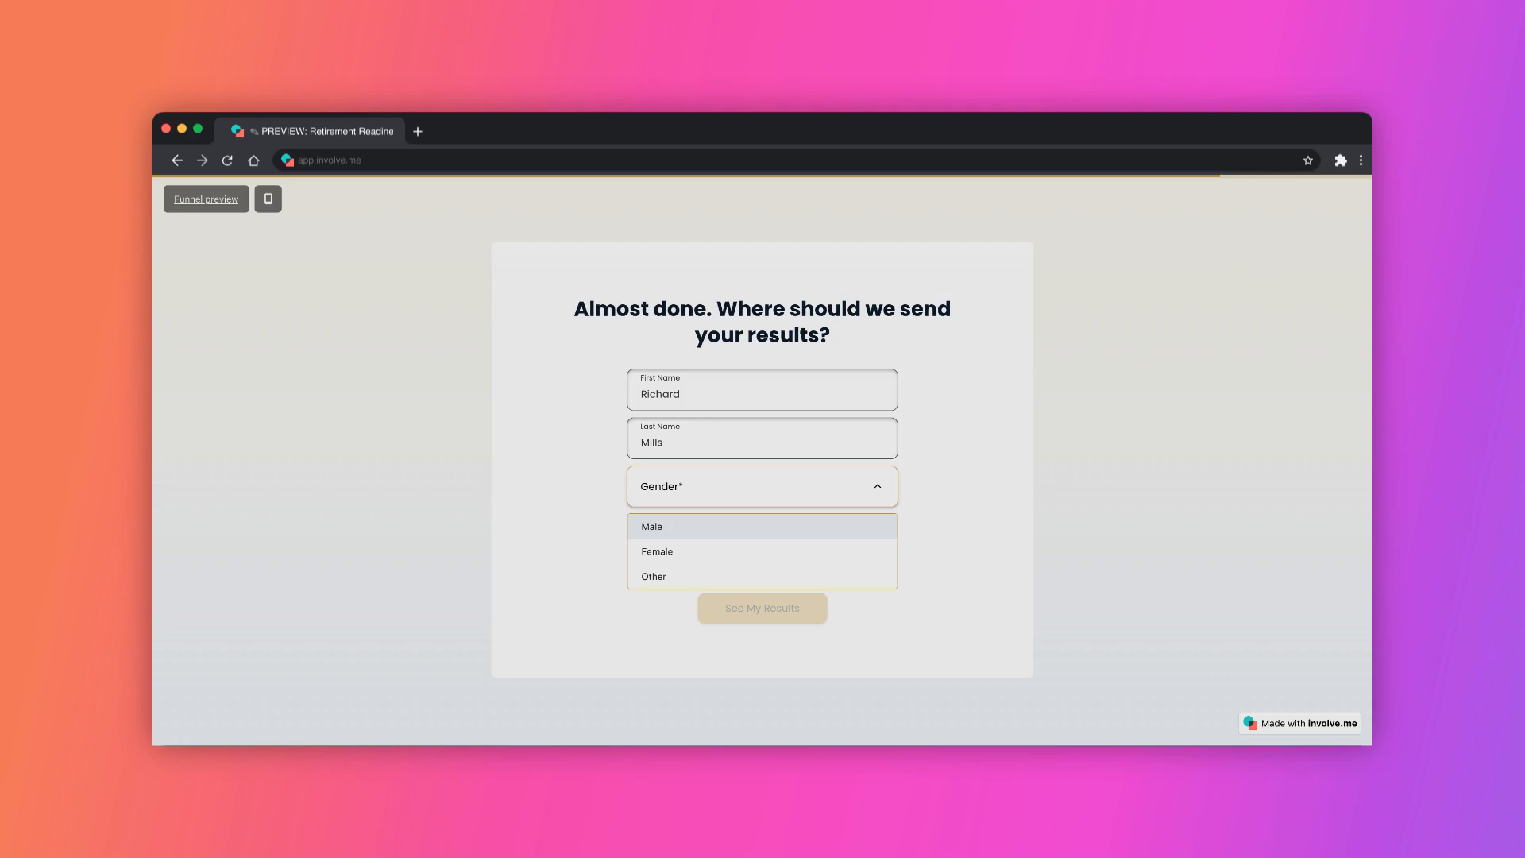
key(Return)
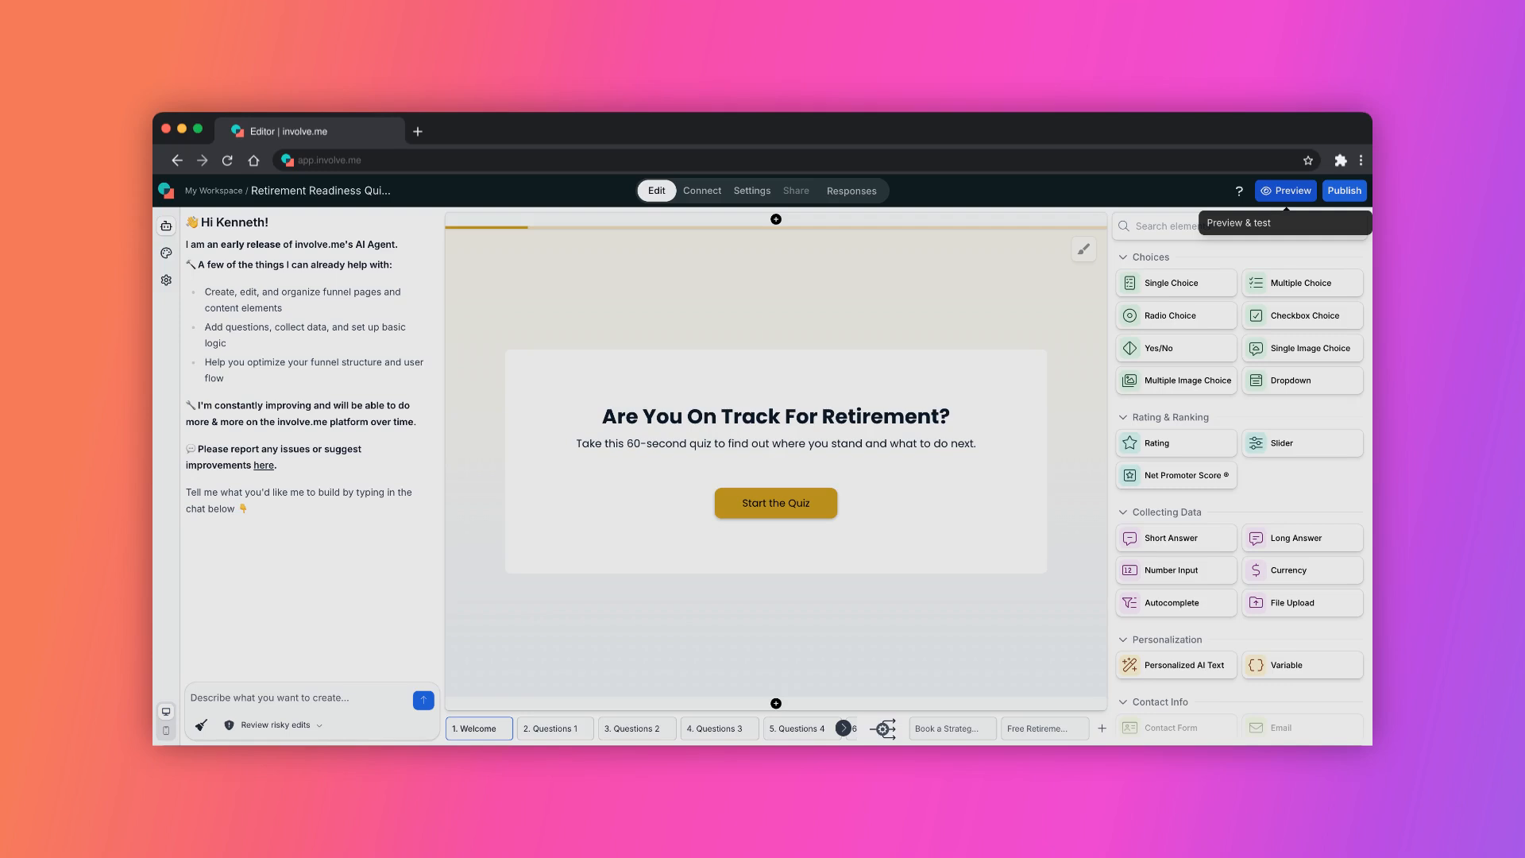
Preview the quiz, start it, and answer: contributing regularly, Within 5 years, Under $250k, and Over 50.
click(1287, 191)
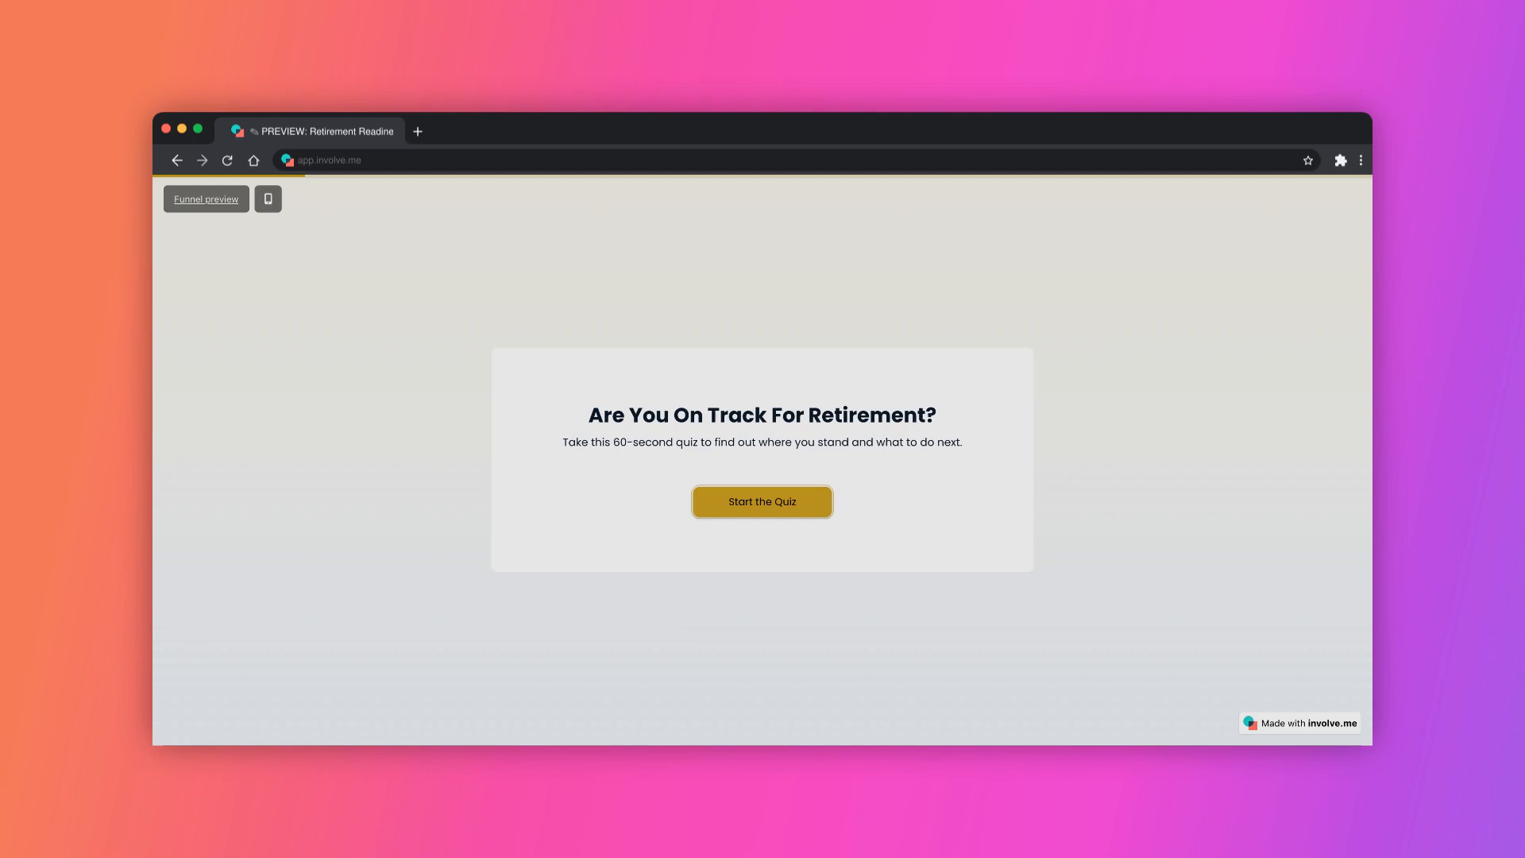
click(762, 502)
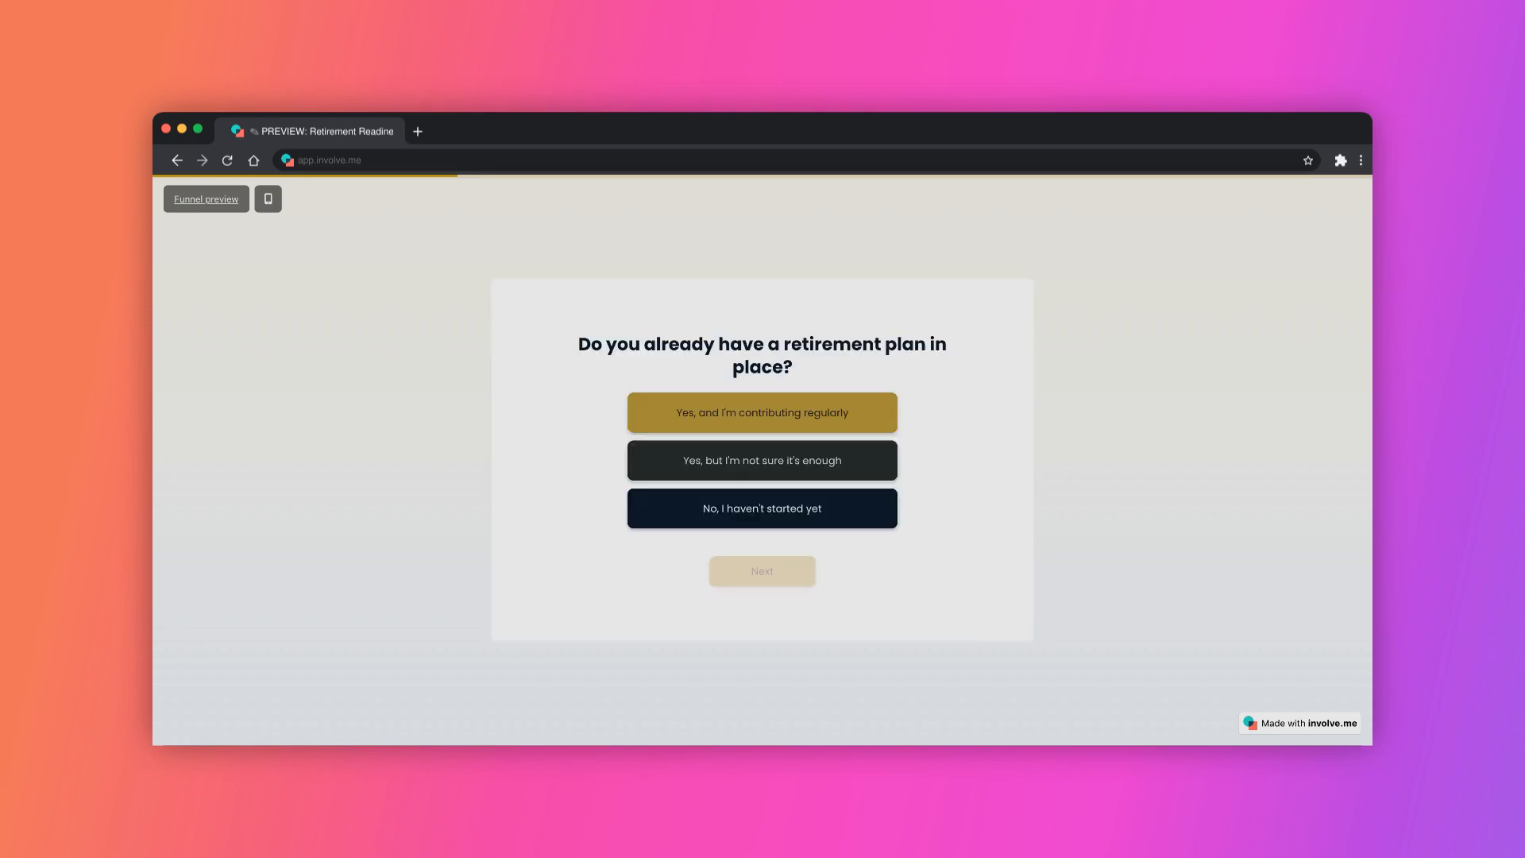
click(763, 413)
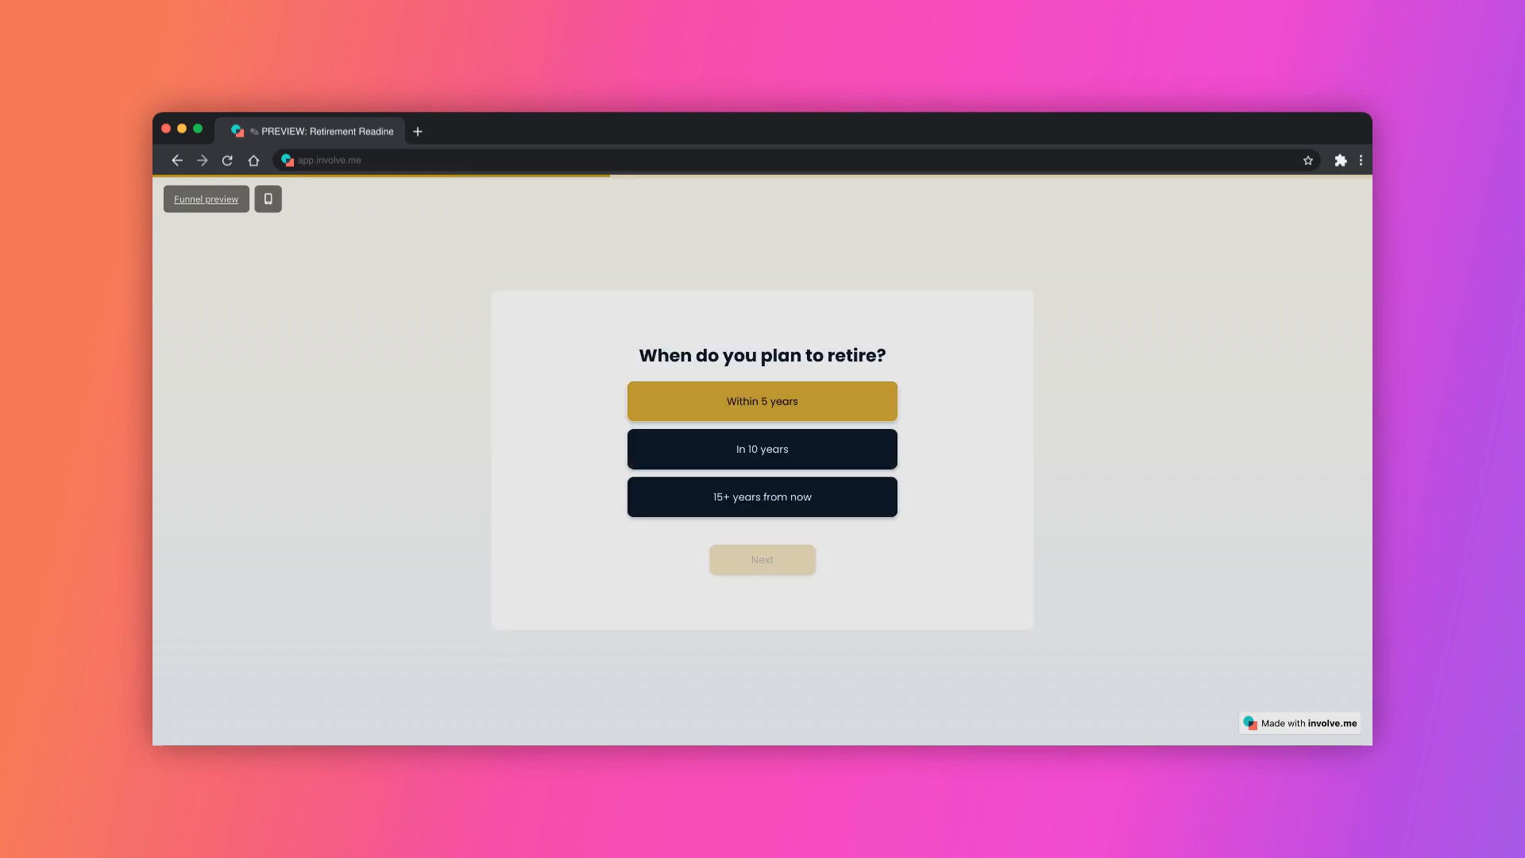
click(763, 402)
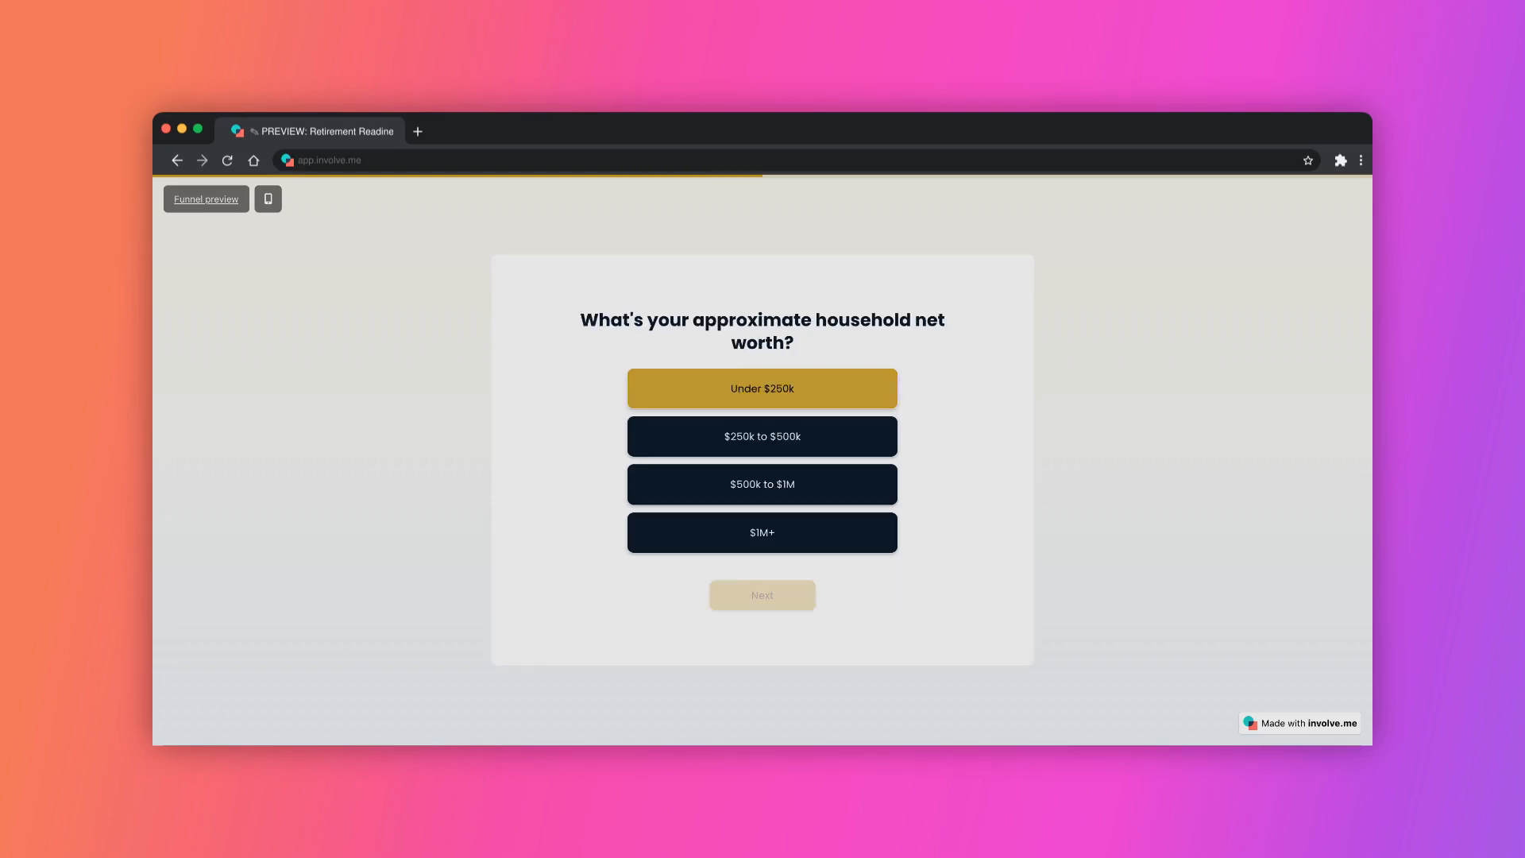
click(762, 389)
click(762, 595)
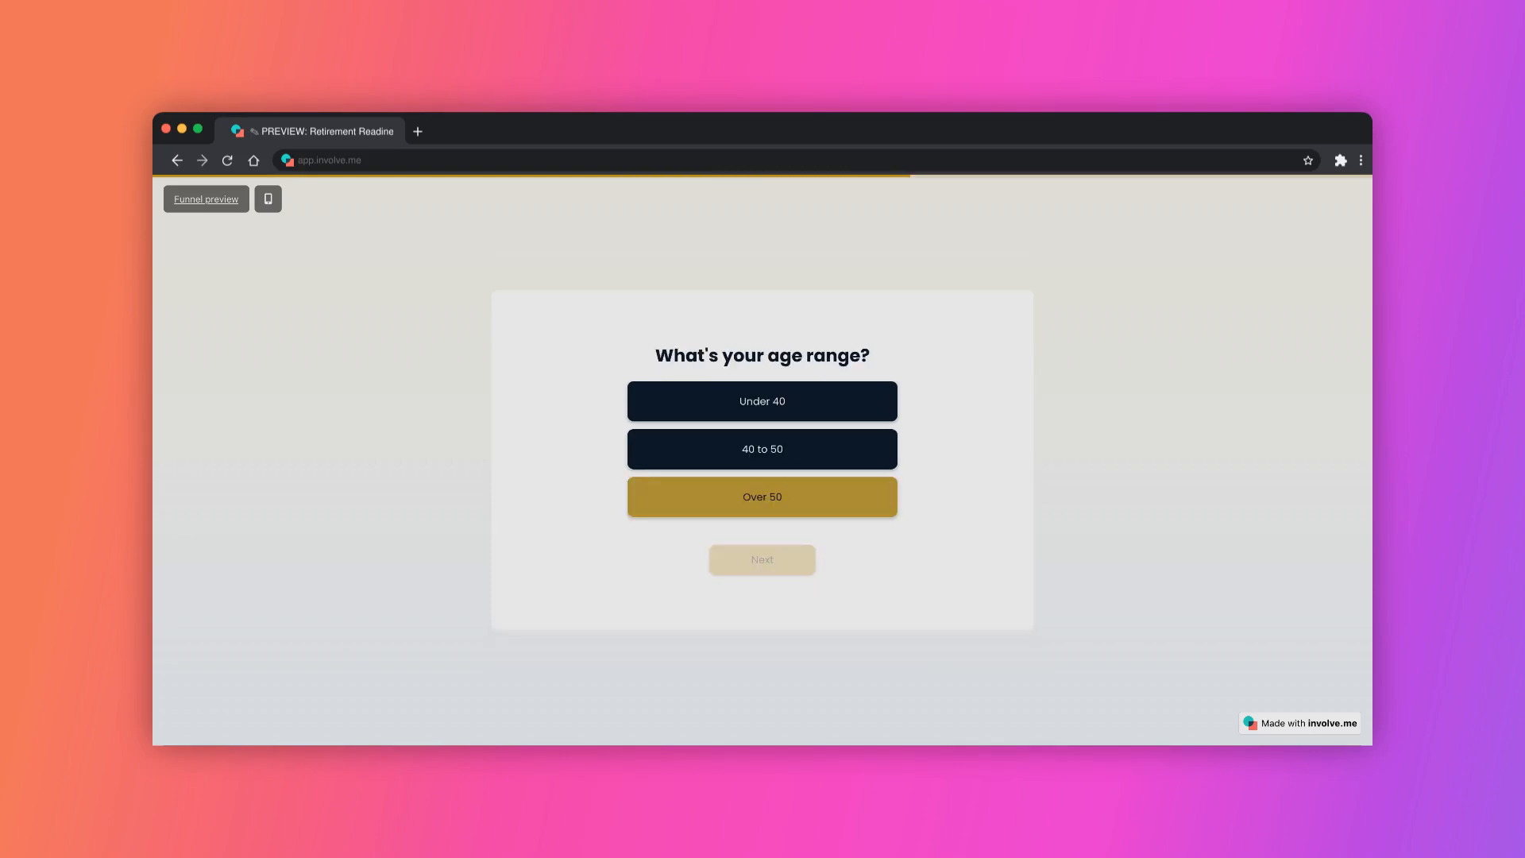
click(762, 493)
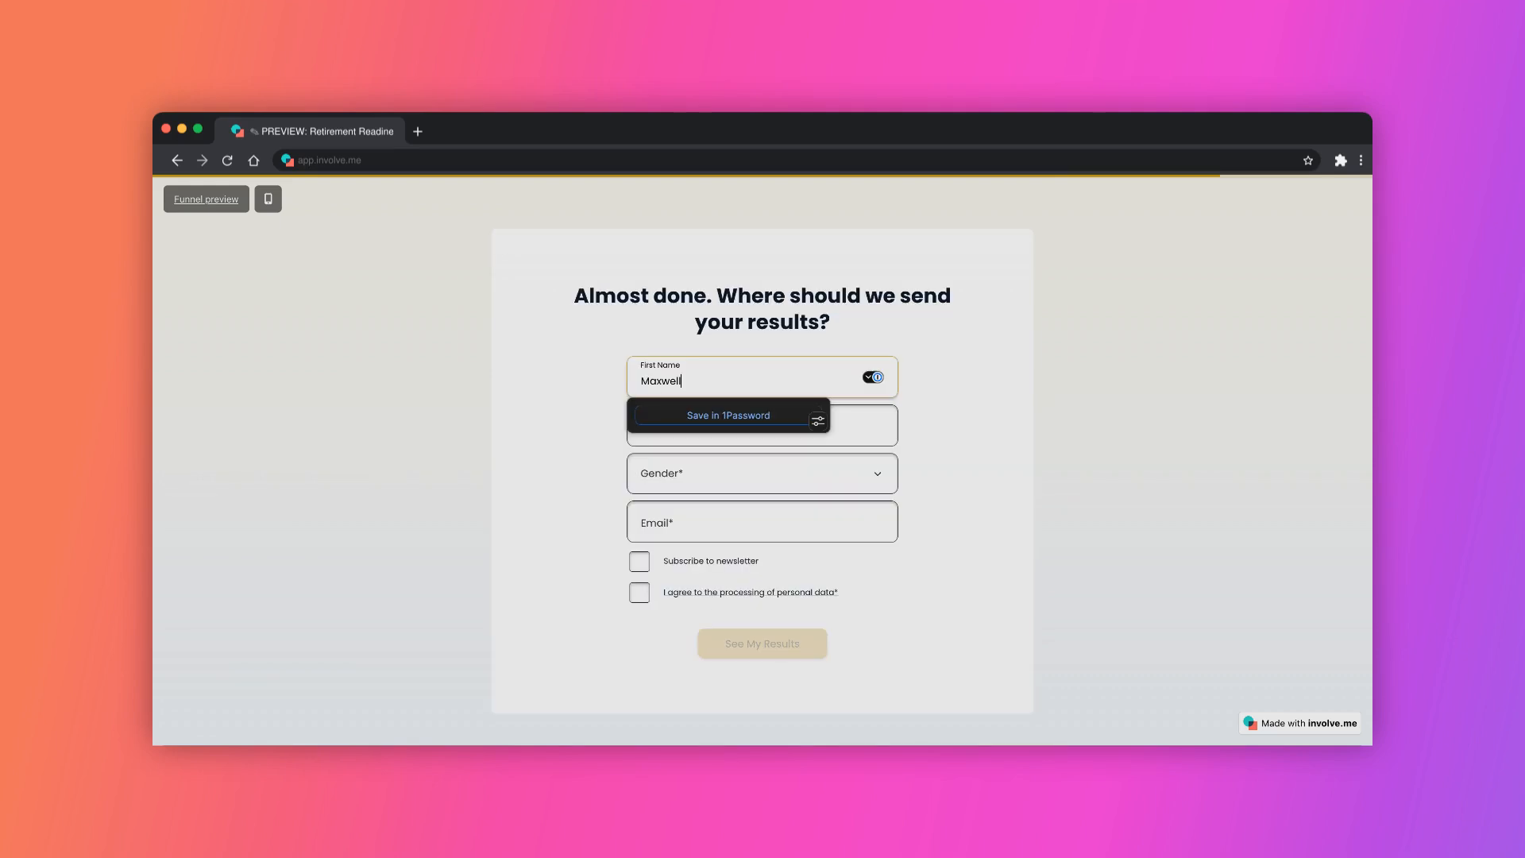
Fill in the contact form's last name, choose Male as gender, and enter the contact's e-mail address.
key(Tab)
text(Braun)
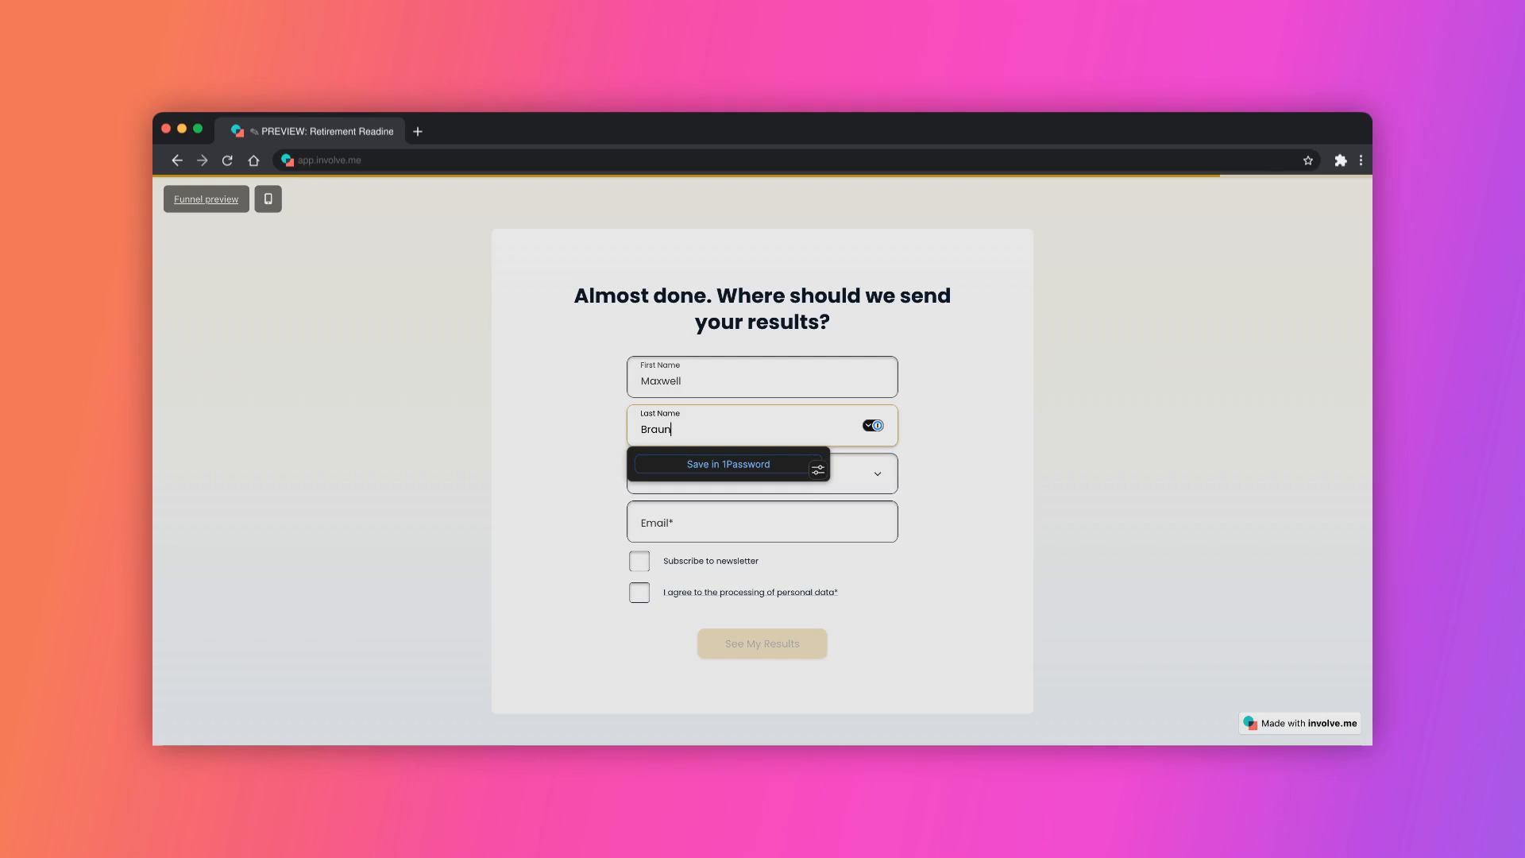
key(Tab)
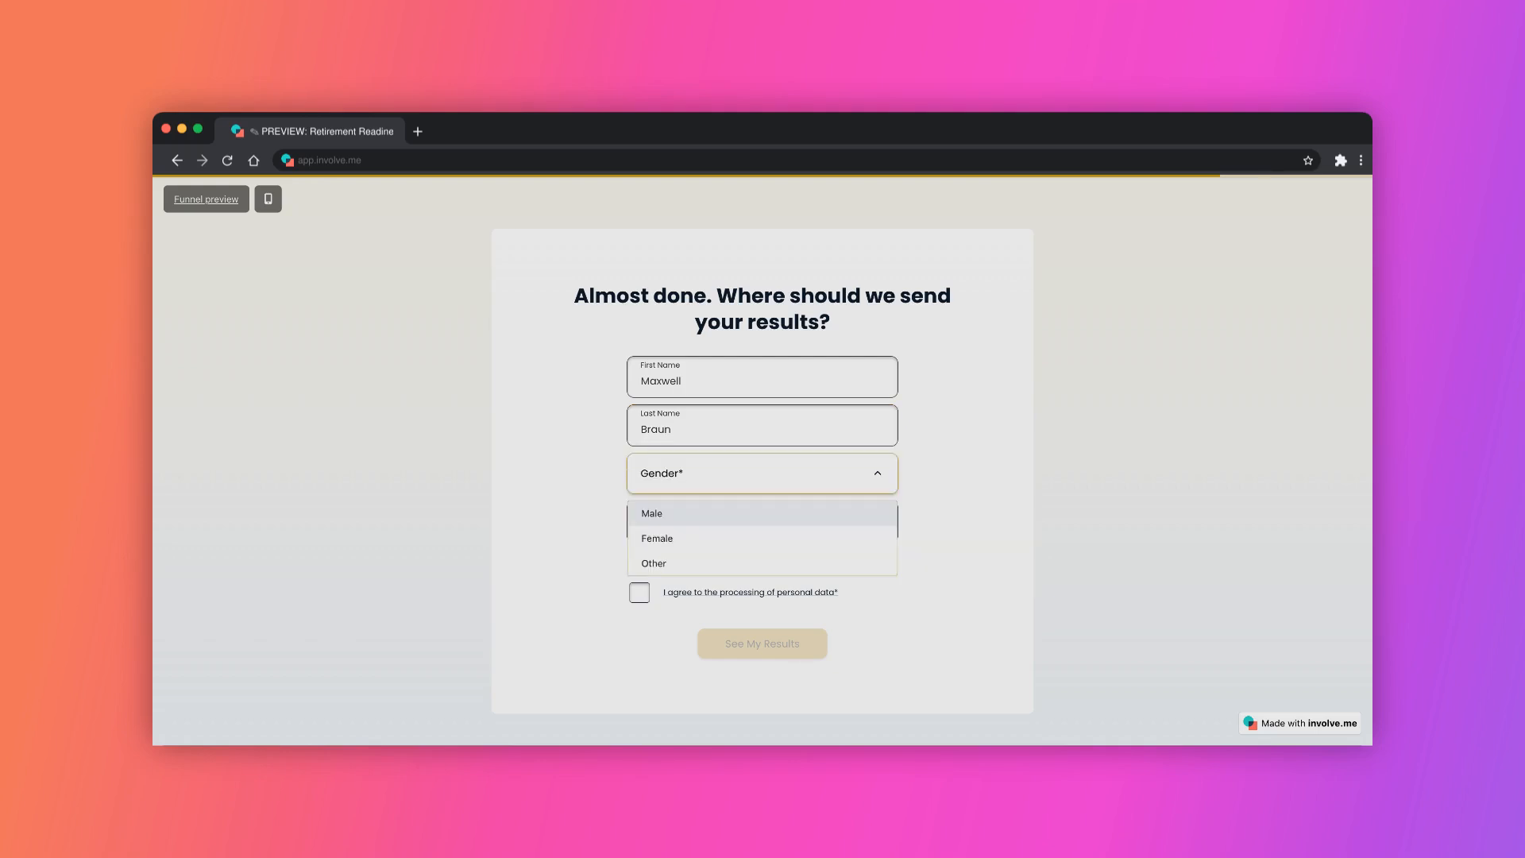
key(Return)
key(Tab)
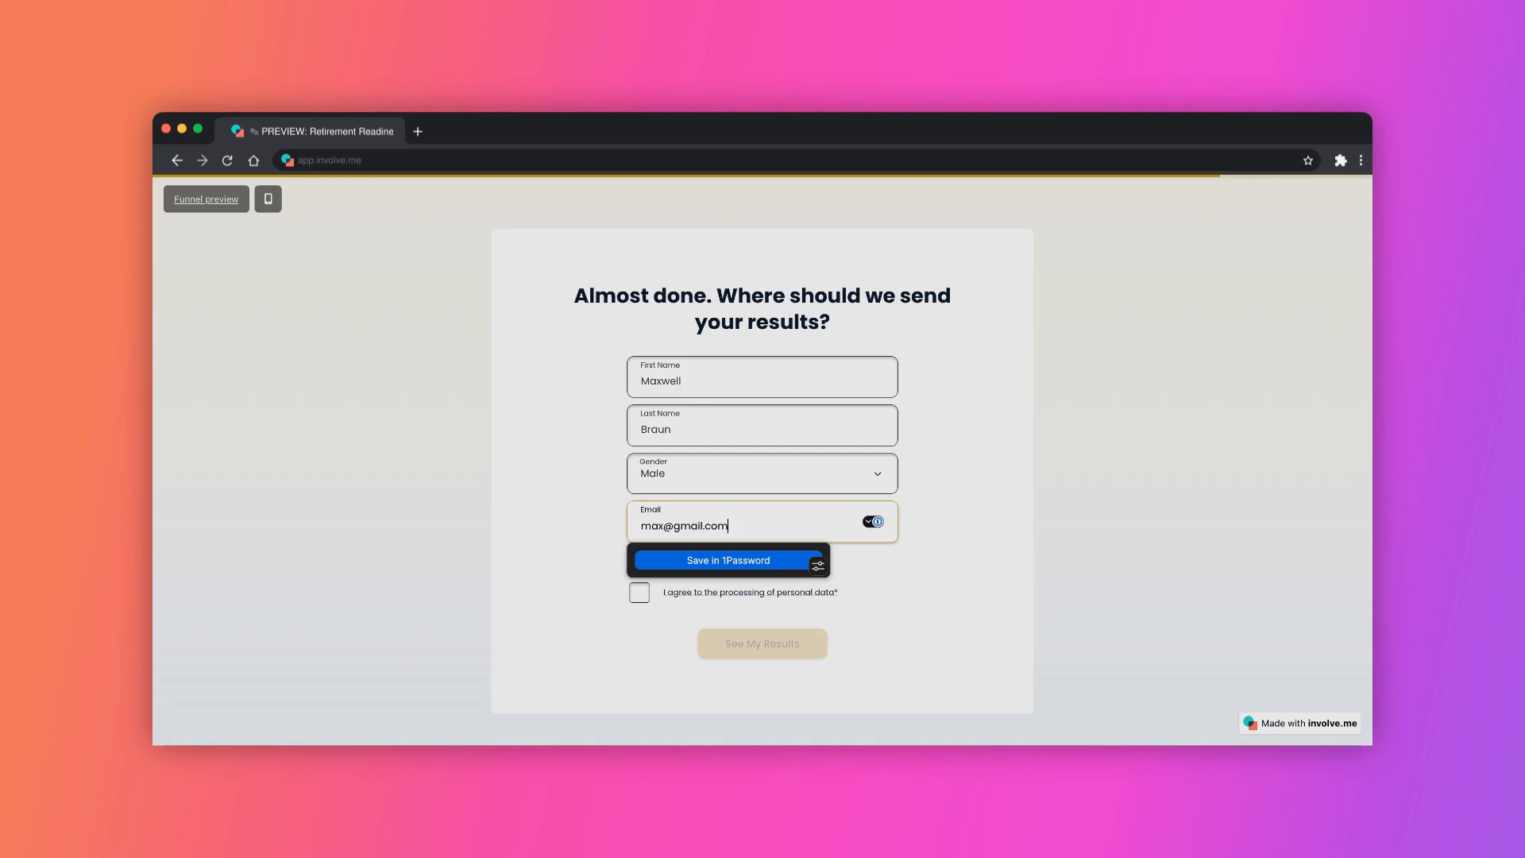